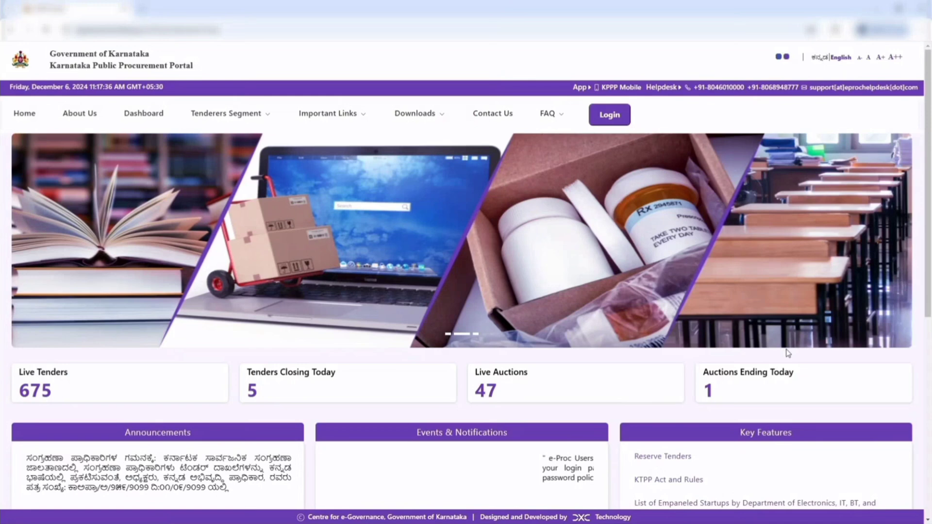
# Log in to the Karnataka Public Procurement Portal with the account's user name and password
pyautogui.click(614, 118)
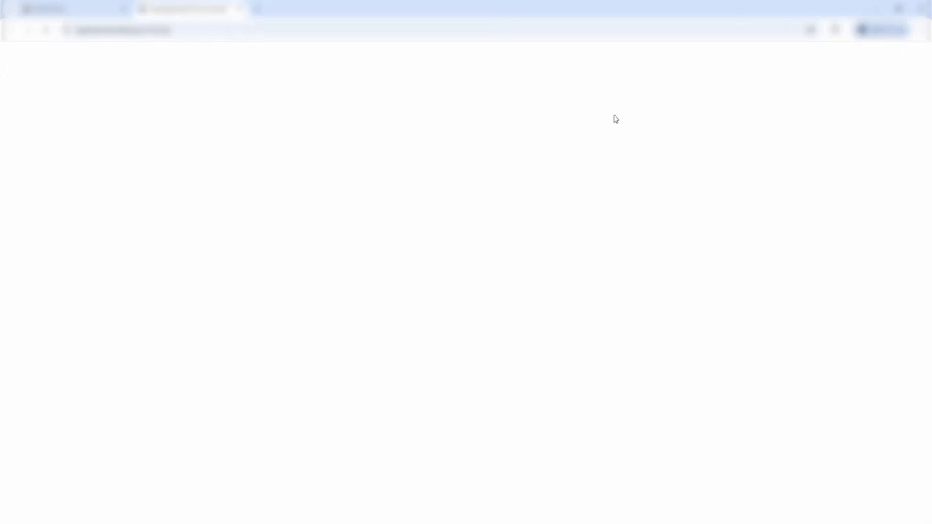
pyautogui.write('manish2023')
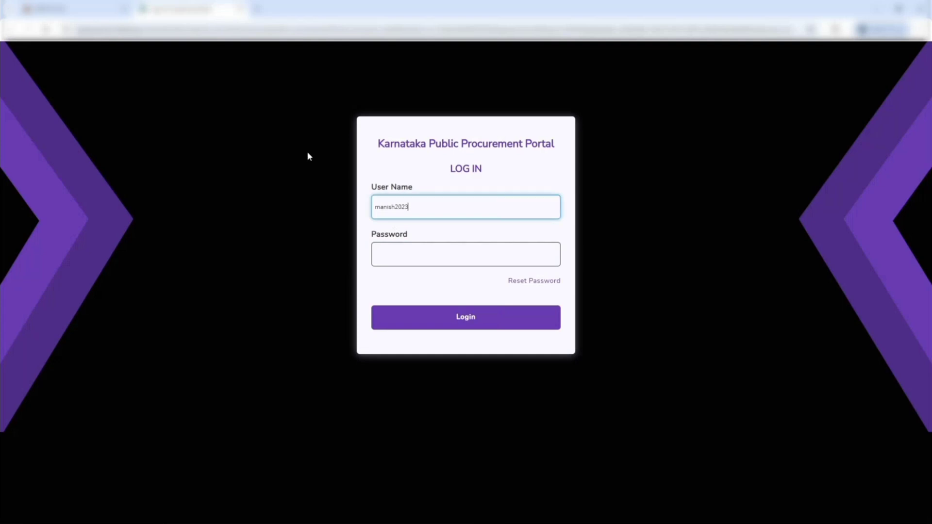
pyautogui.click(435, 262)
pyautogui.write('********')
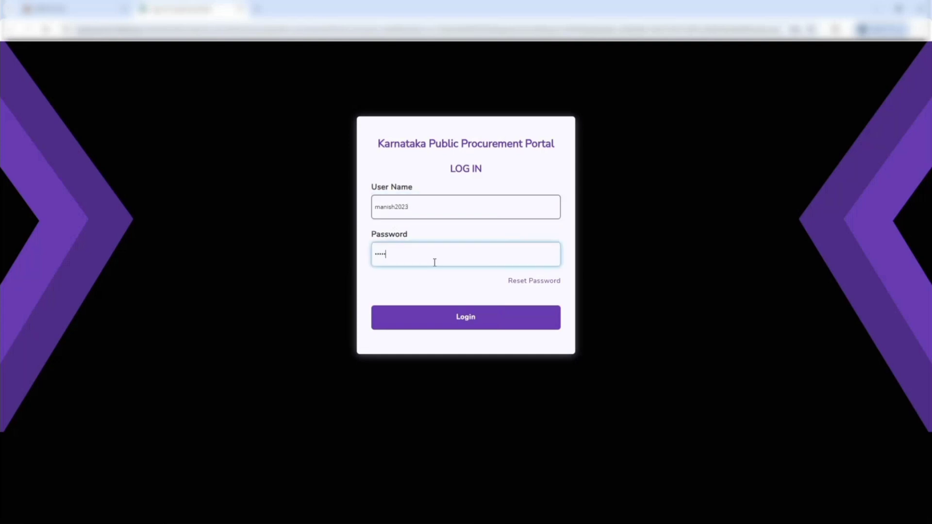
pyautogui.click(476, 316)
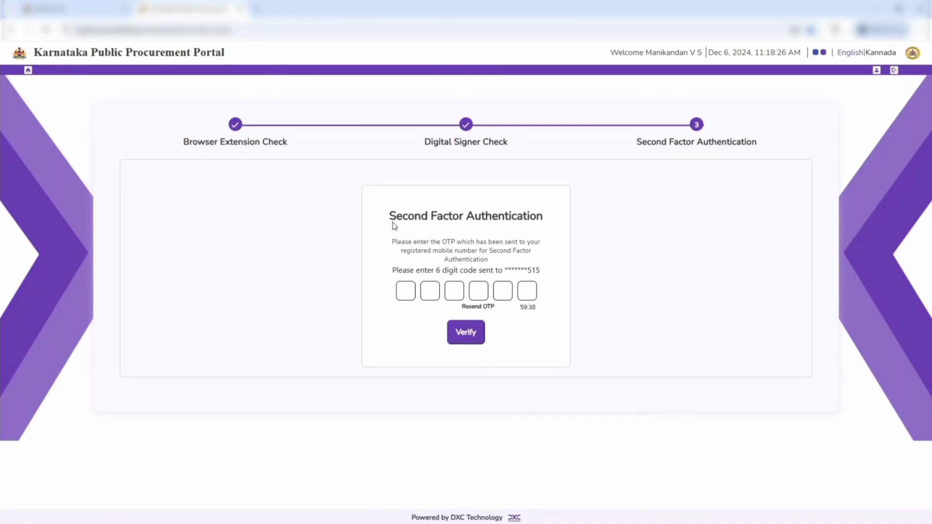
# Enter the six-digit OTP for Second Factor Authentication and verify it
pyautogui.moveTo(393, 223); pyautogui.dragTo(546, 220)
pyautogui.click(406, 291)
pyautogui.write('123456')
pyautogui.click(475, 334)
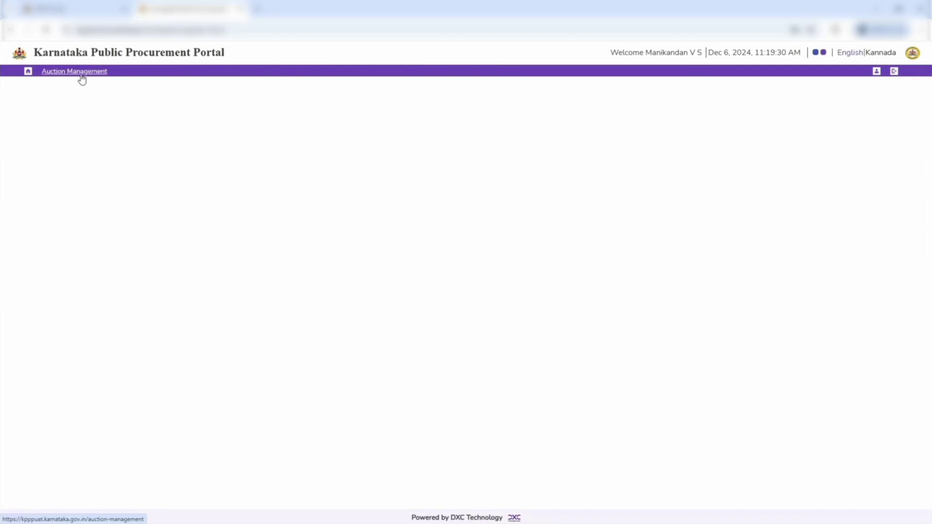
# Open the auction notice search in Auction Management and enter the notice number KPPT/2024-25/AUCTION1703
pyautogui.click(81, 75)
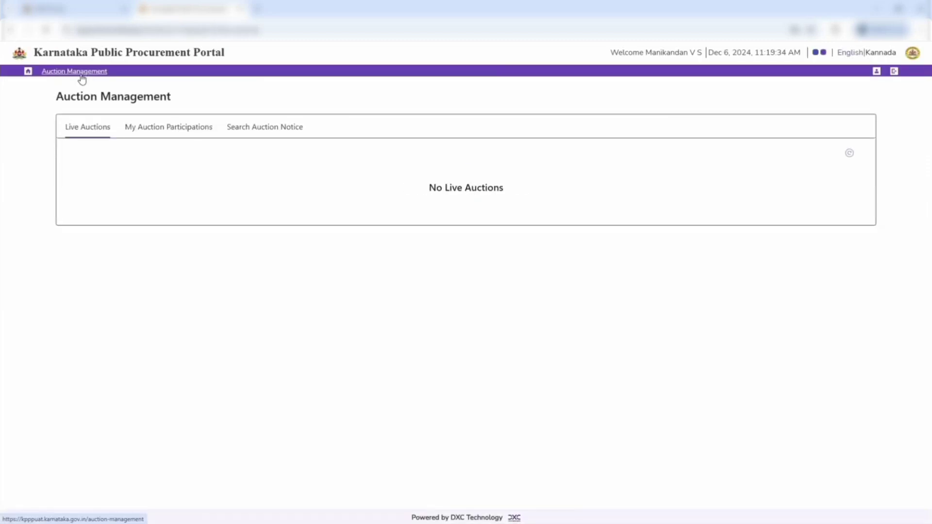
pyautogui.click(272, 130)
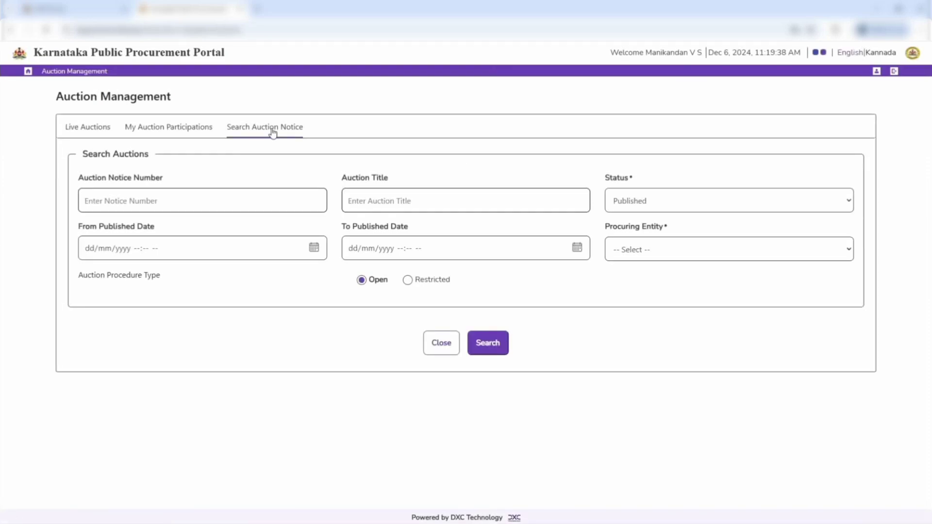
pyautogui.click(228, 200)
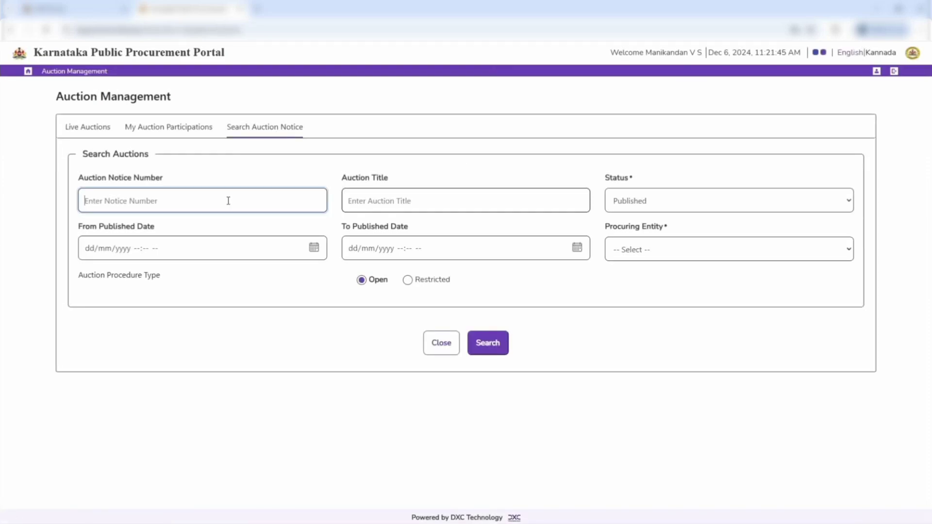
pyautogui.write('KPPT/2024-25/AUCTION170')
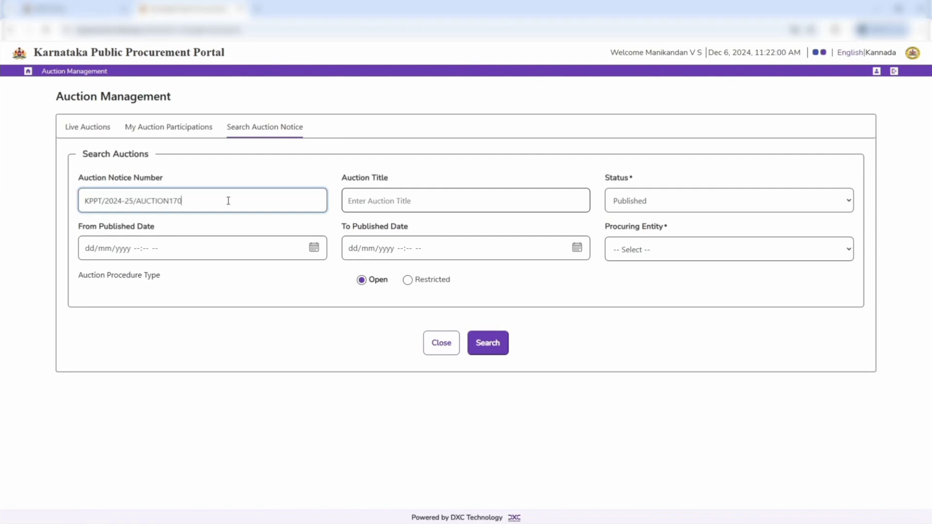
pyautogui.write('3')
# Set the procuring entity to KPPT-Karnataka Public Procurement Training and run the auction search
pyautogui.click(687, 249)
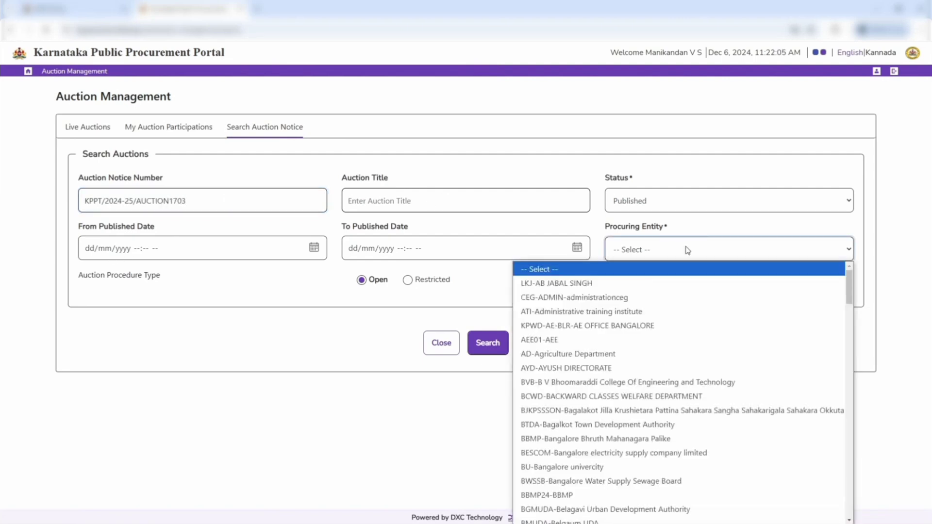
pyautogui.press('k')
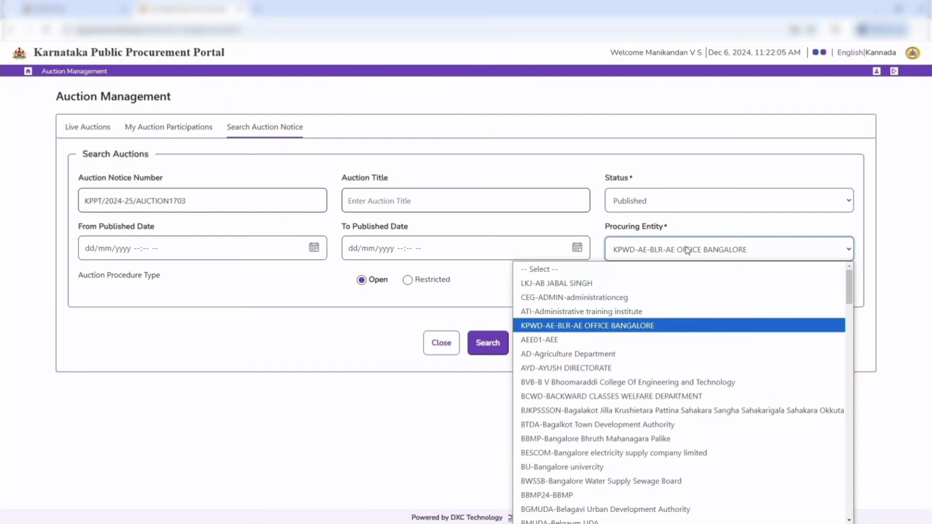
pyautogui.press('p')
pyautogui.press('p')
pyautogui.press('Return')
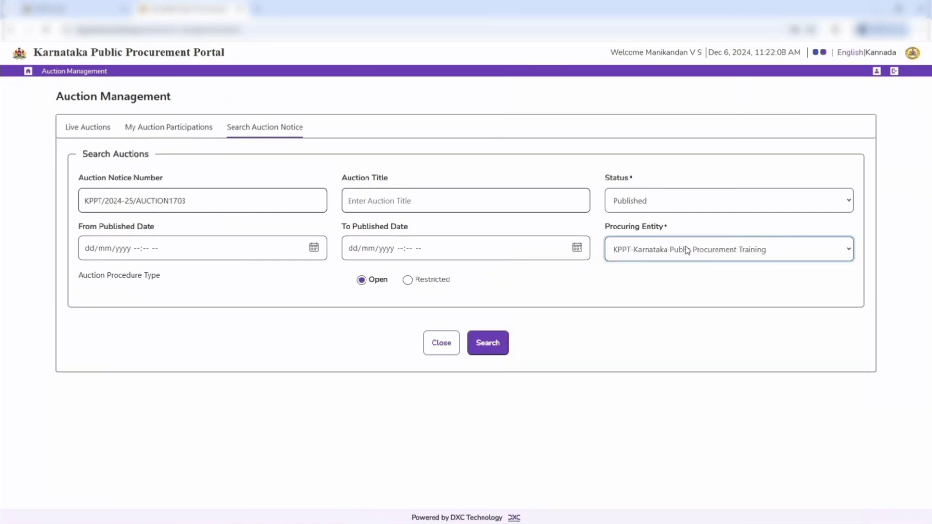
pyautogui.click(495, 353)
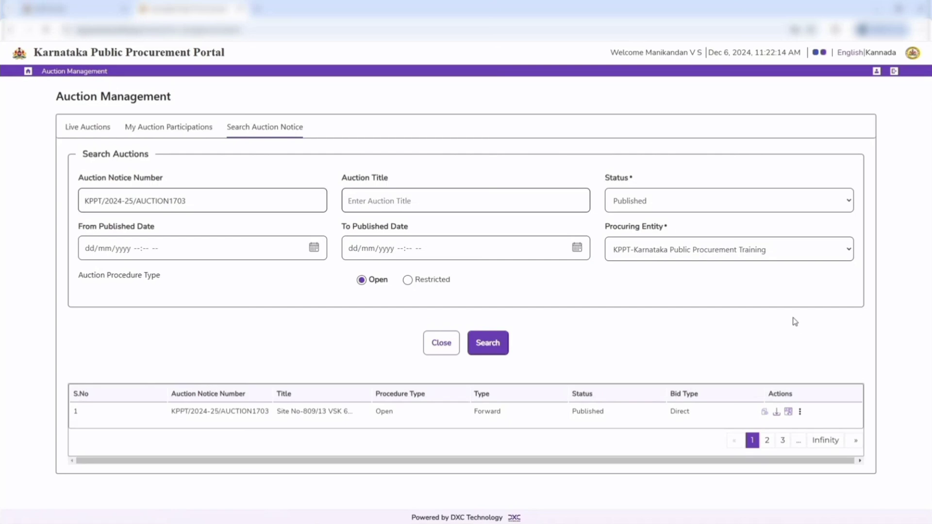
# View the found auction's details down to its uploaded documents and return to the search results
pyautogui.click(765, 412)
pyautogui.moveTo(928, 117); pyautogui.dragTo(916, 410)
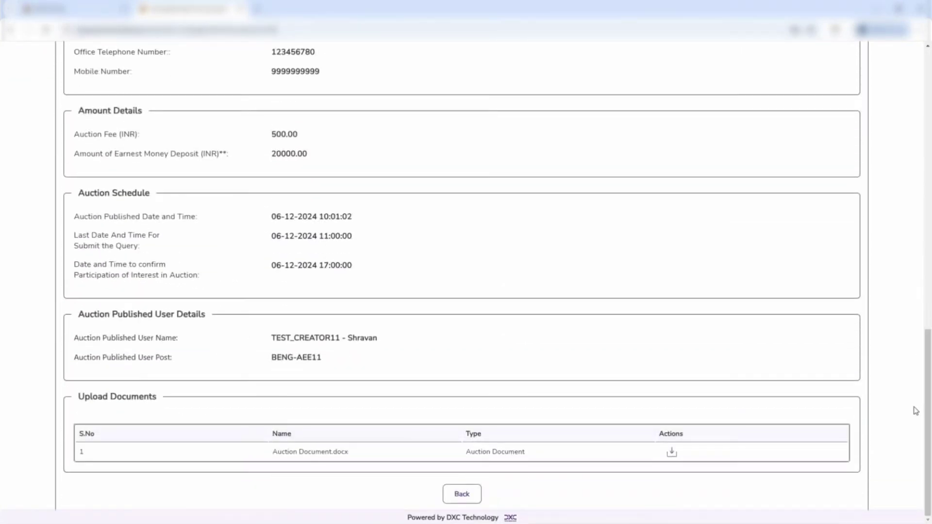
pyautogui.click(462, 494)
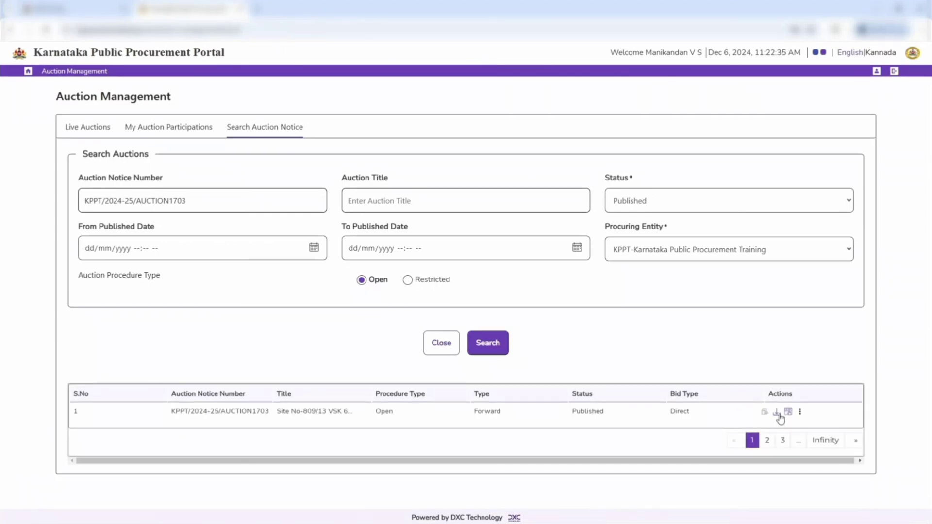
# Look at the auction's document download page, return to the results and open its Query Response action
pyautogui.click(777, 412)
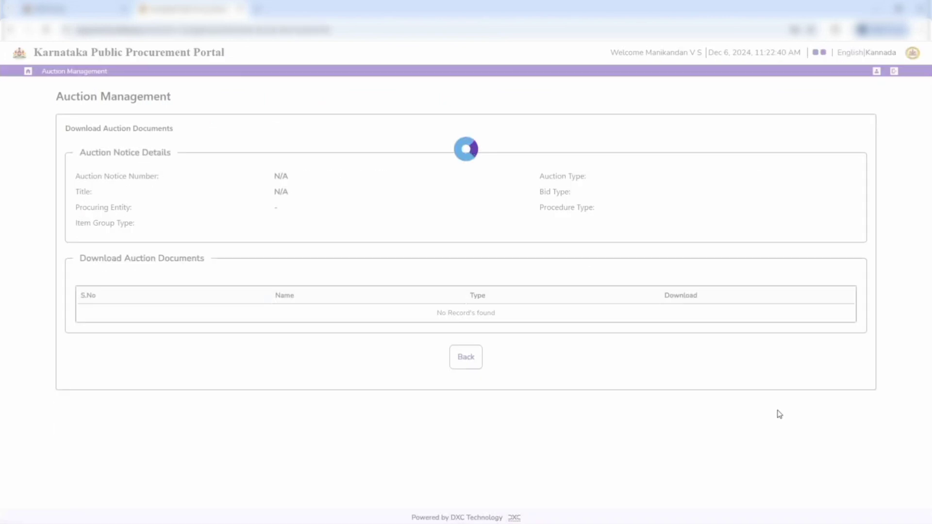
pyautogui.click(466, 358)
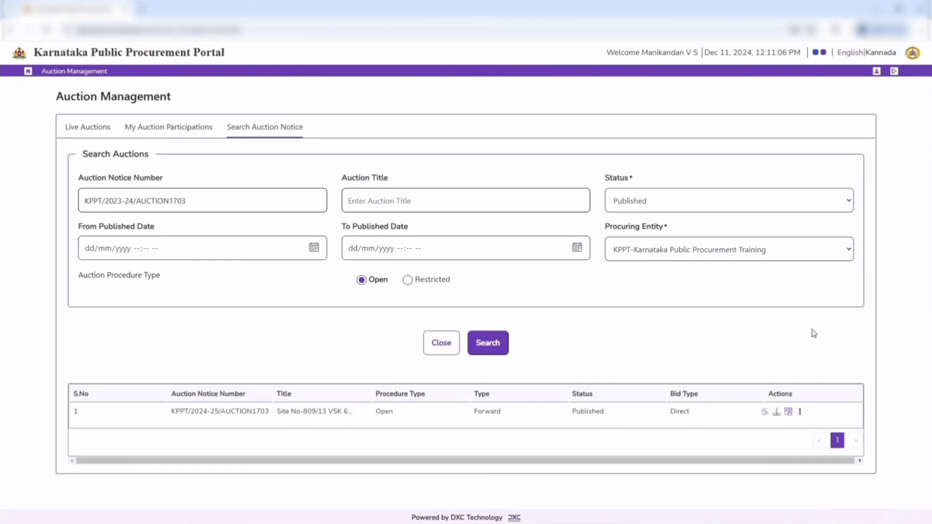
pyautogui.click(800, 412)
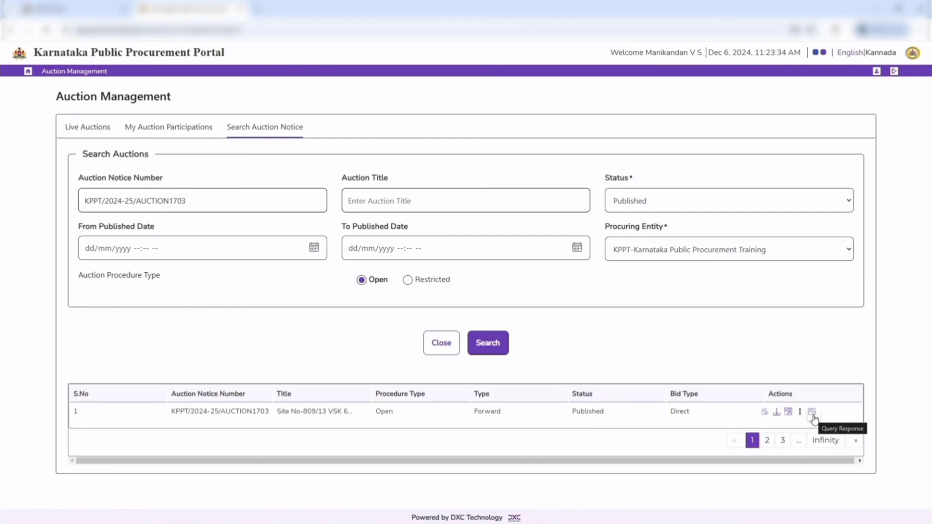
pyautogui.click(812, 412)
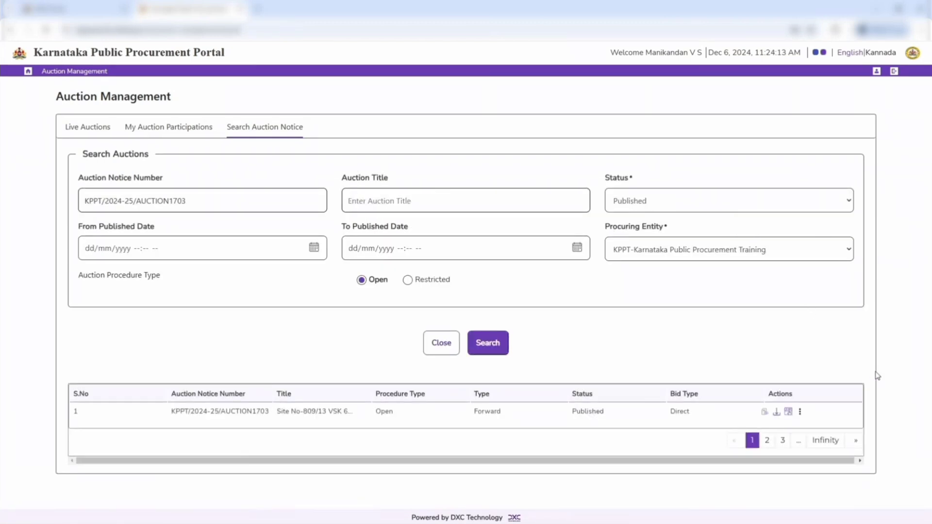
# Open the participation page for auction KPPT/2024-25/AUCTION1703 and go to Select Lots
pyautogui.click(788, 412)
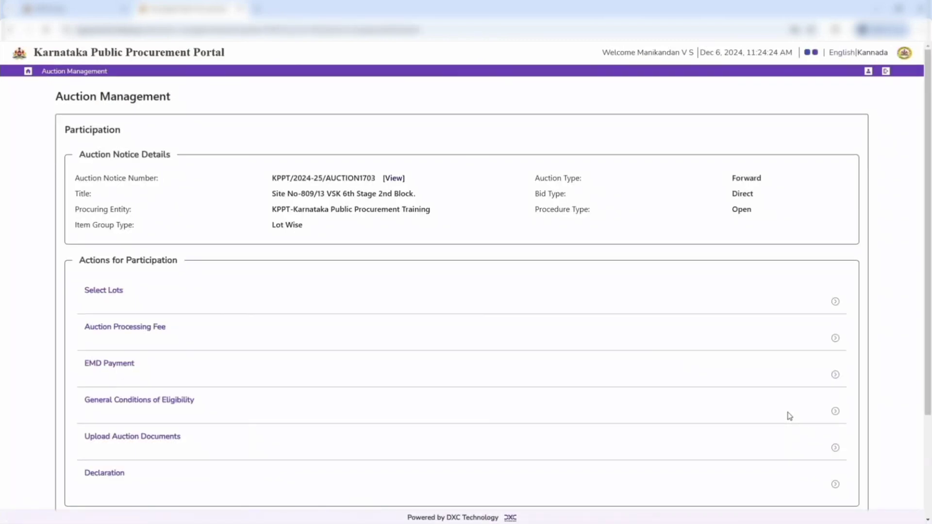
pyautogui.doubleClick(129, 132)
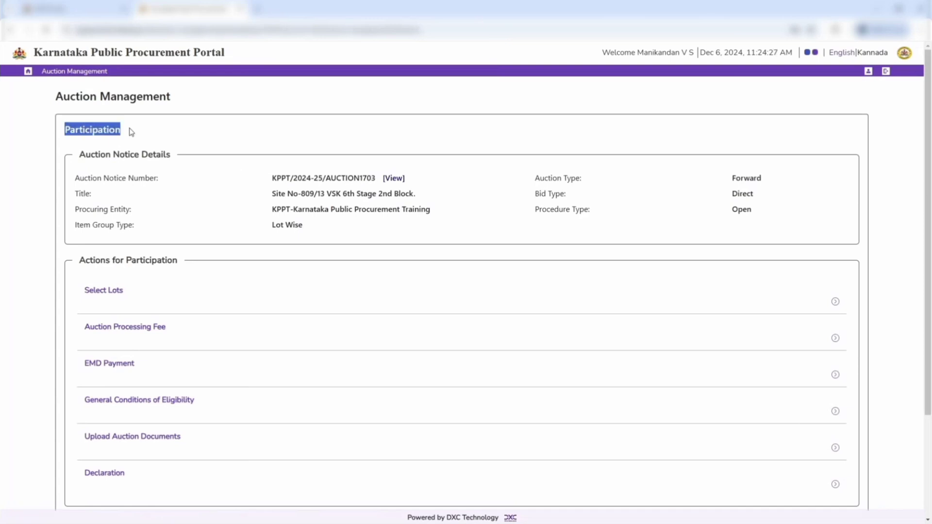
pyautogui.click(133, 133)
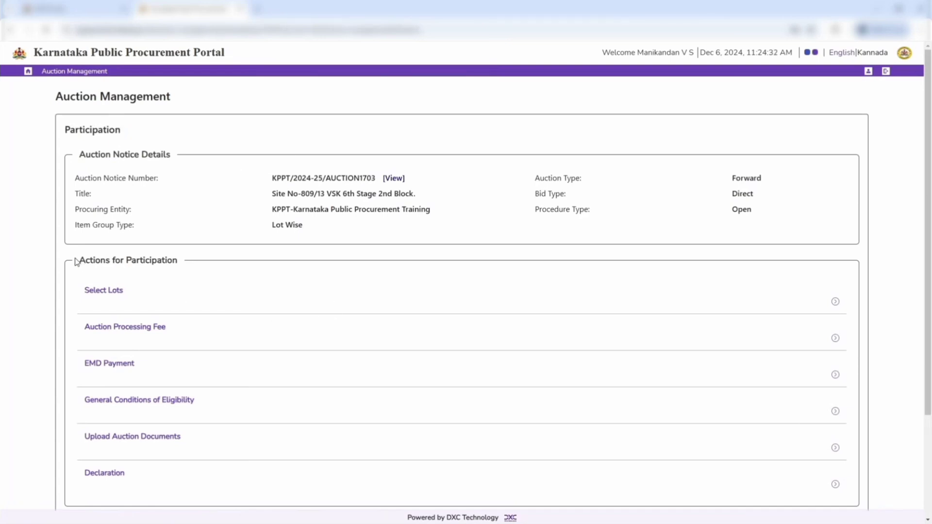
pyautogui.moveTo(77, 262); pyautogui.dragTo(196, 274)
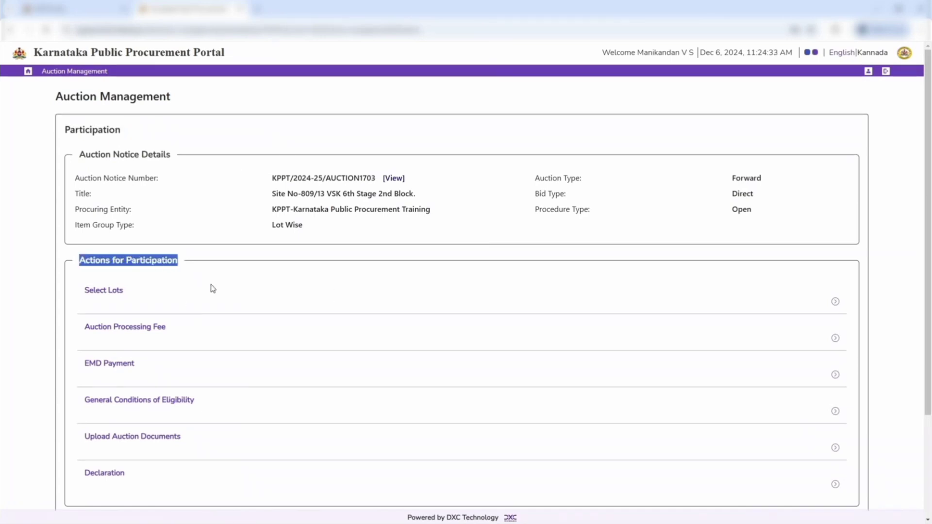
pyautogui.click(103, 291)
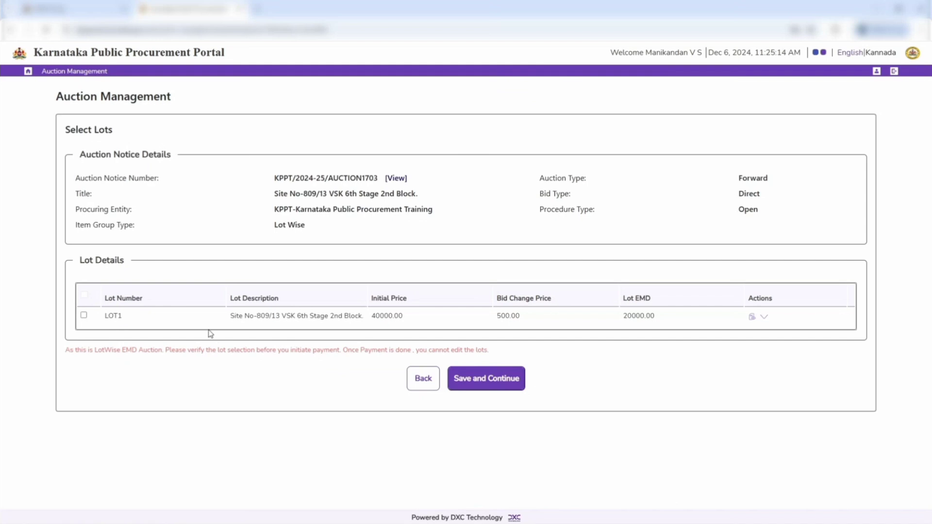
# Examine LOT1's slot schedule and item details, closing the item details when finished
pyautogui.click(764, 317)
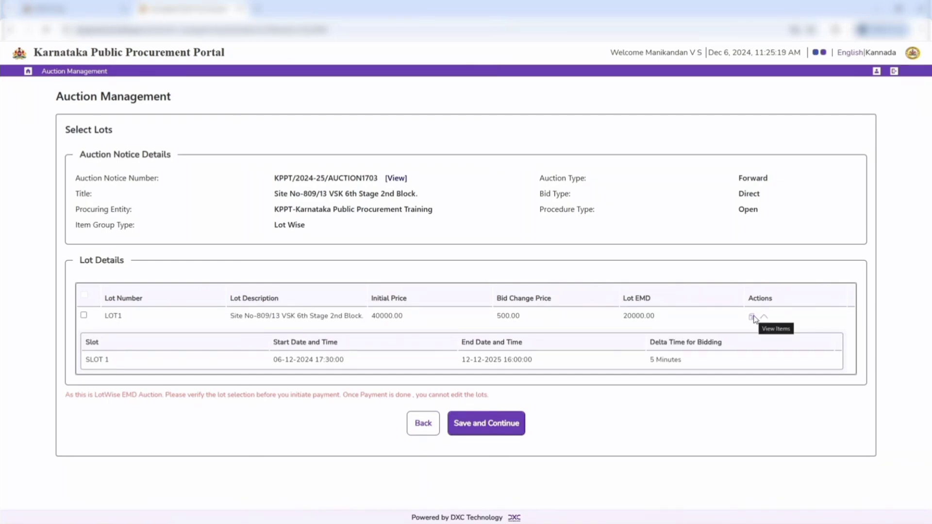
pyautogui.click(752, 317)
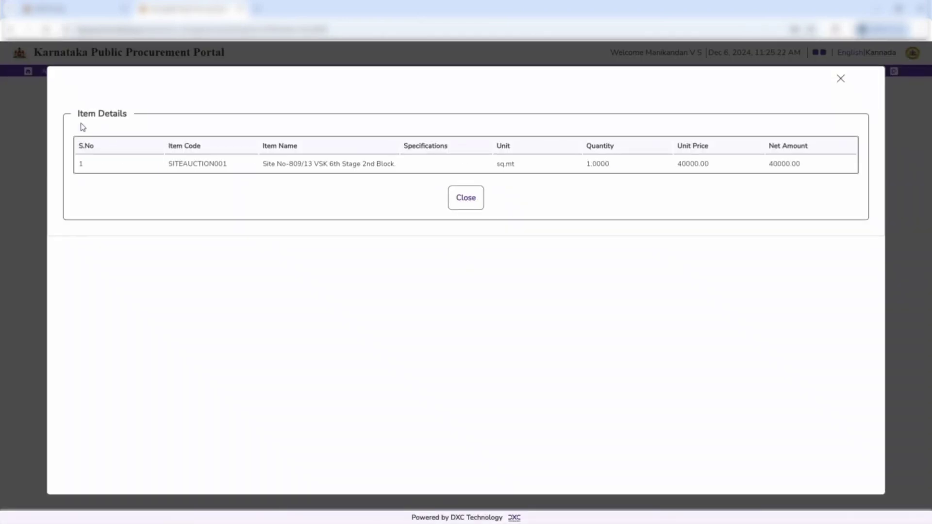
pyautogui.click(466, 198)
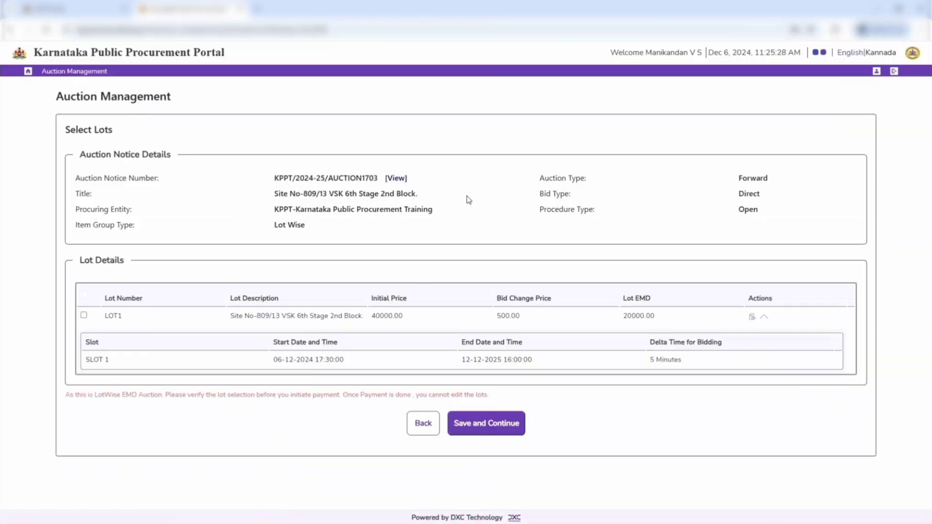
# Select LOT1 for the auction and save the lot selection
pyautogui.click(83, 315)
pyautogui.moveTo(64, 395); pyautogui.dragTo(501, 397)
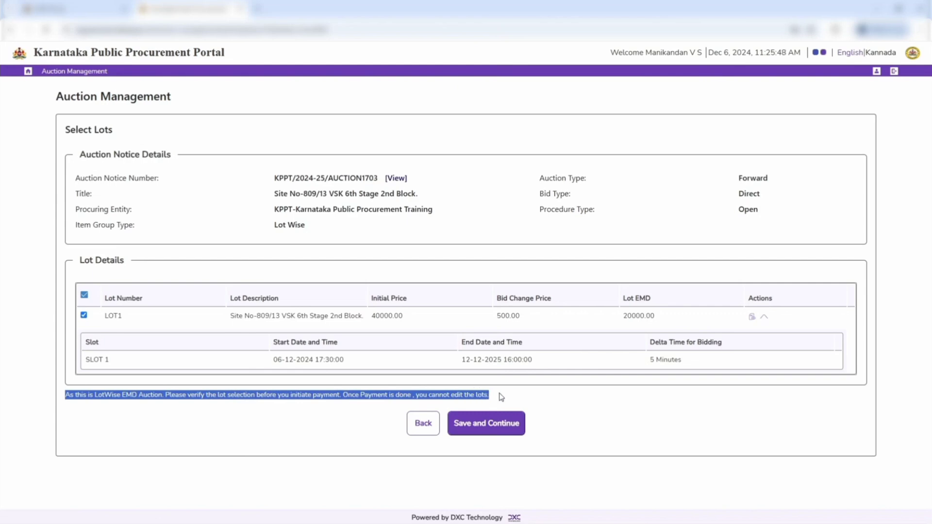
pyautogui.click(505, 426)
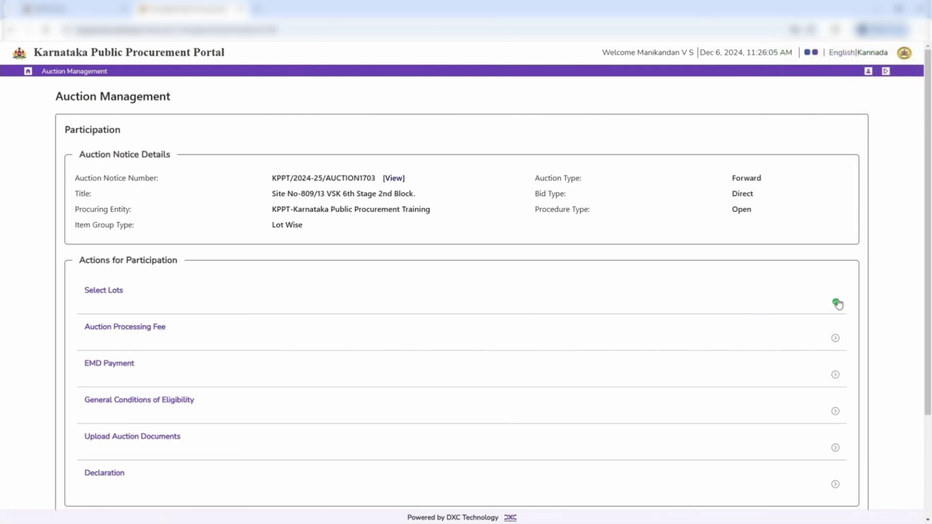
# Open the Auction Processing Fee payment, choose Net Banking as the mode and proceed to pay
pyautogui.click(130, 330)
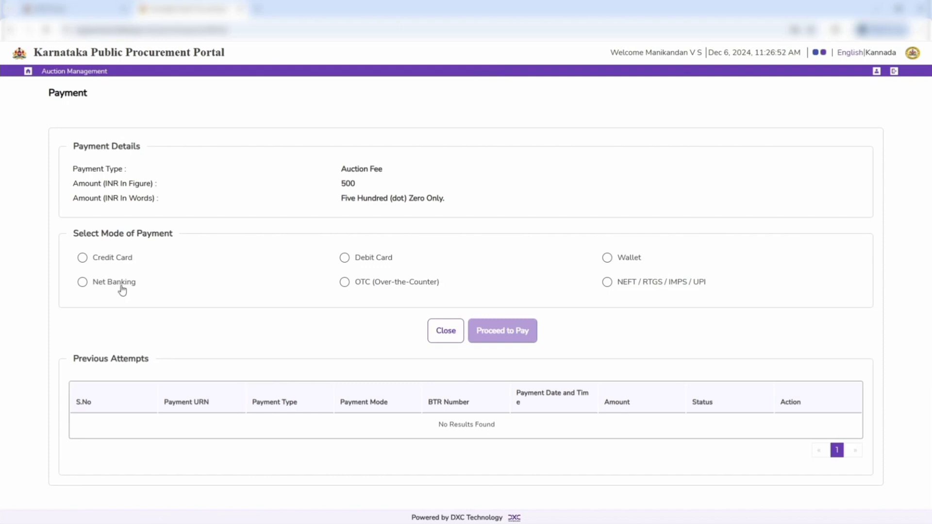
pyautogui.click(120, 289)
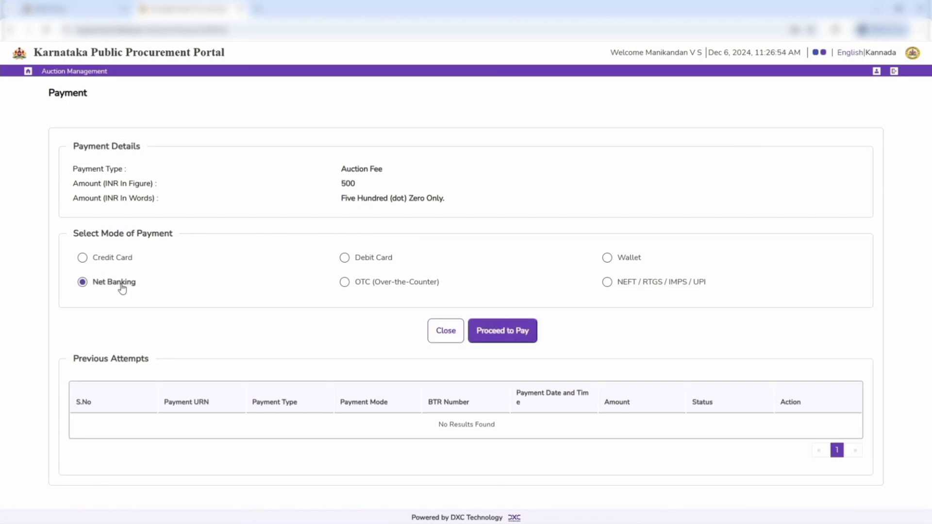
pyautogui.click(493, 334)
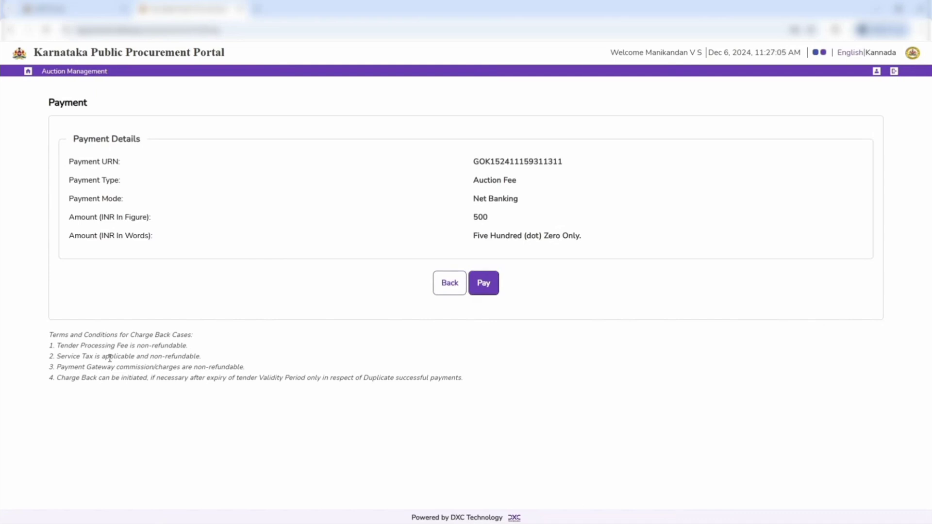
# Review the charge back terms, pay the auction fee and confirm continuing with the payment
pyautogui.moveTo(49, 334); pyautogui.dragTo(474, 378)
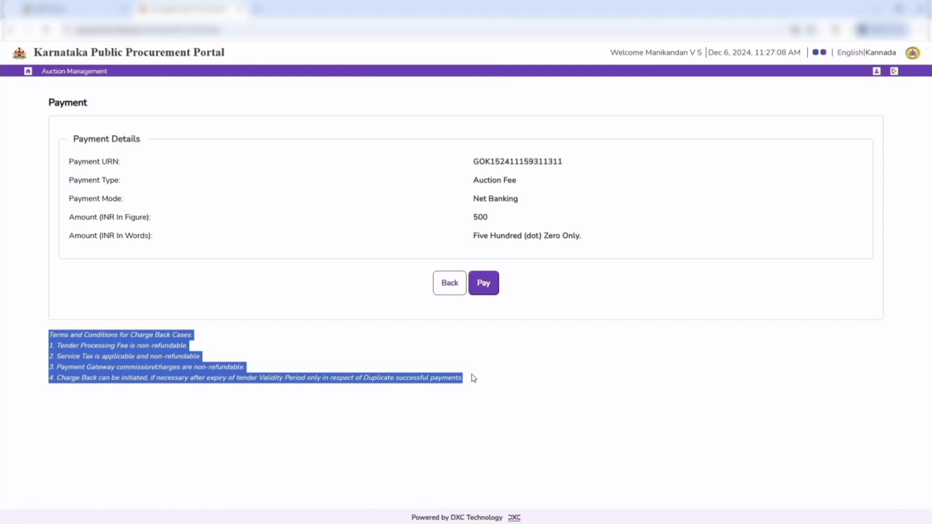
pyautogui.click(519, 353)
pyautogui.click(481, 287)
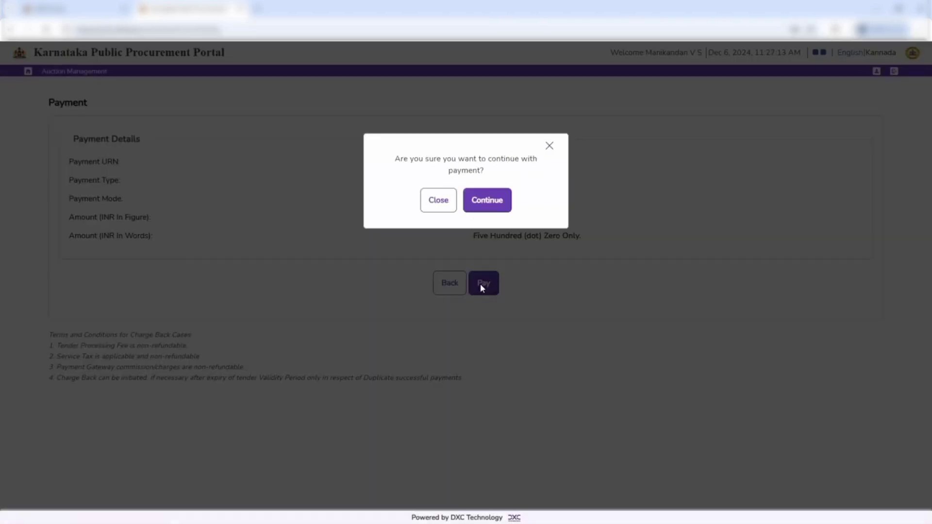
pyautogui.click(487, 201)
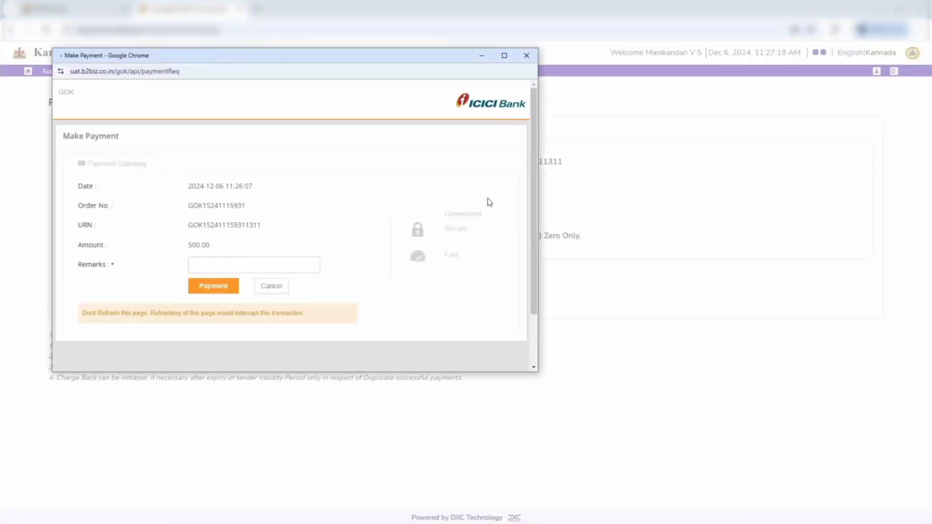
# Enter "aUCTION FEE" as the bank payment remarks and submit the auction fee payment
pyautogui.click(212, 264)
pyautogui.write('au')
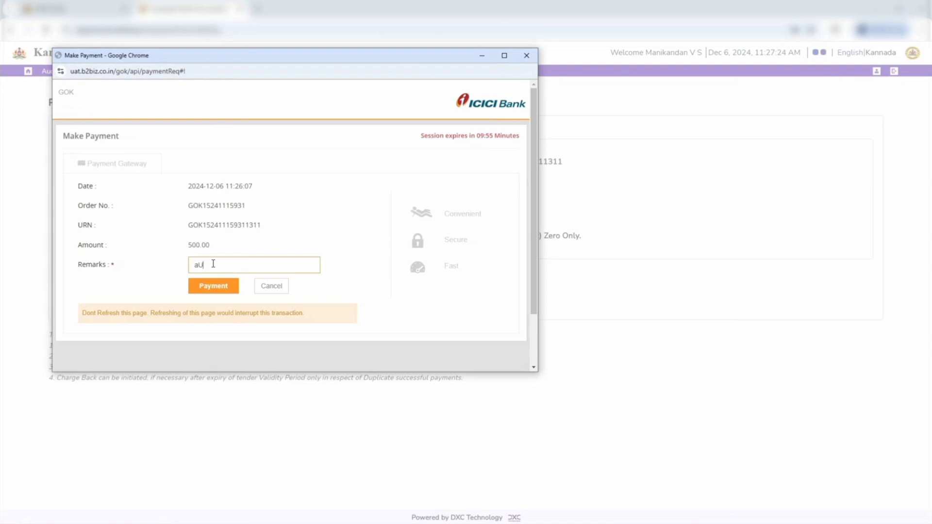
pyautogui.write('CTION FEE')
pyautogui.click(224, 289)
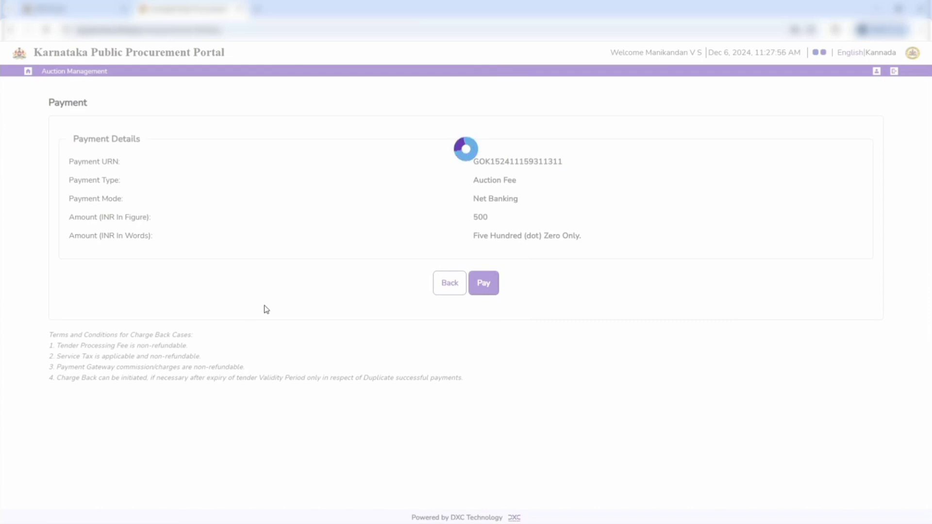
# Close the auction fee payment confirmation, check the attempt's verification status and return to the participation actions
pyautogui.click(461, 420)
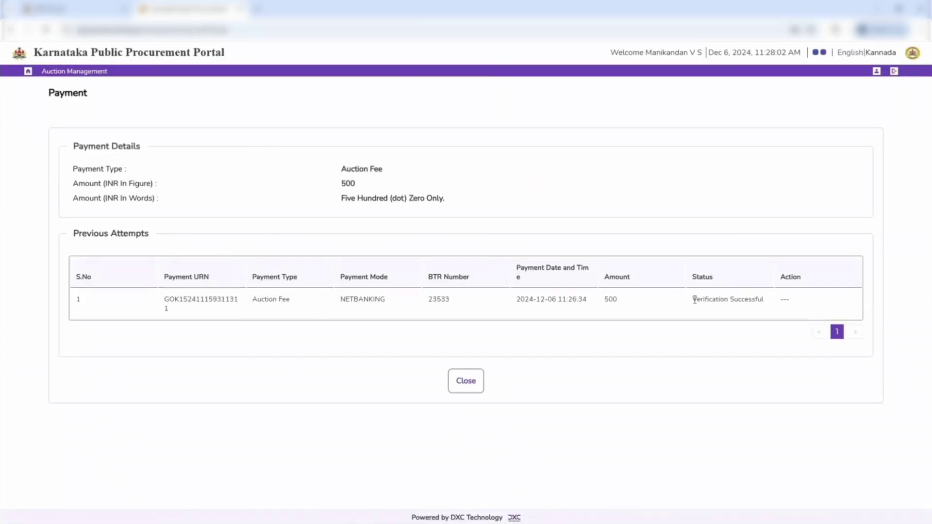
pyautogui.moveTo(695, 299); pyautogui.dragTo(766, 301)
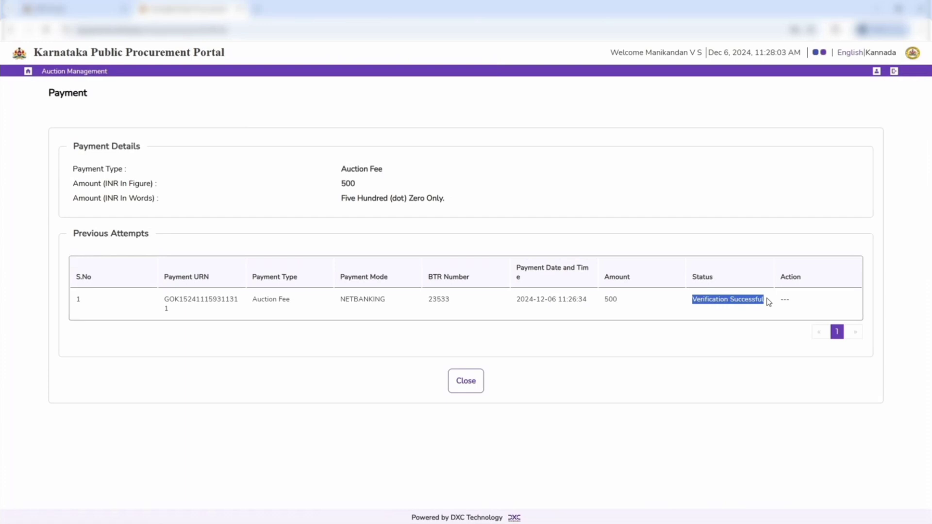
pyautogui.click(463, 383)
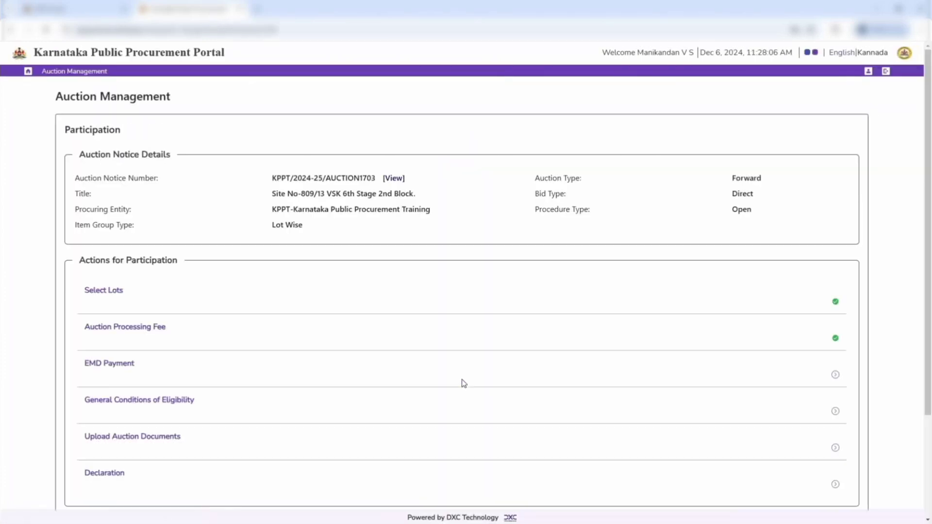
# Open the EMD Payment, proceed with Net Banking as the mode and select the refund account number
pyautogui.click(116, 368)
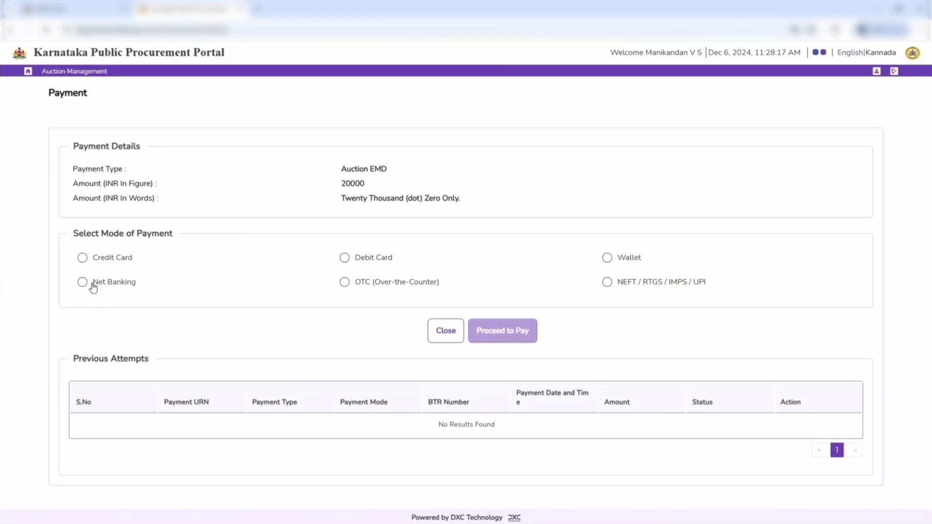
pyautogui.click(92, 287)
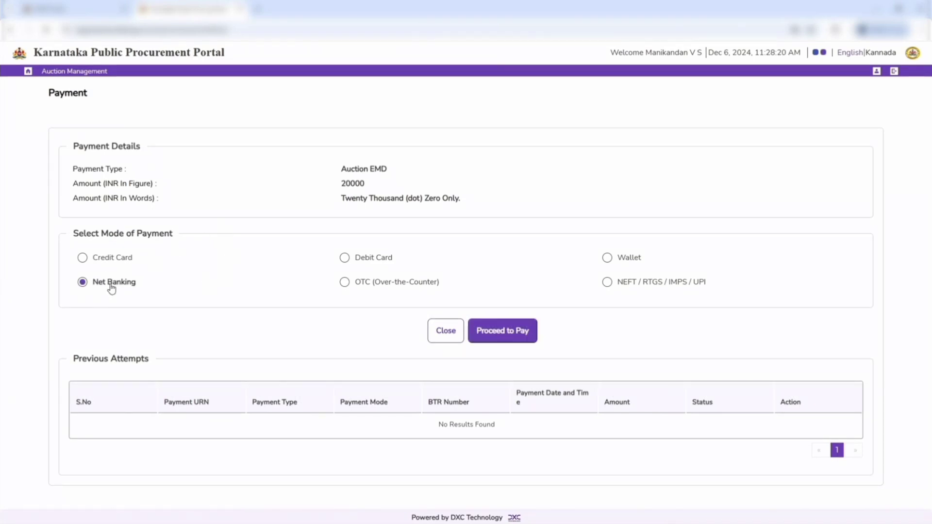
pyautogui.click(503, 332)
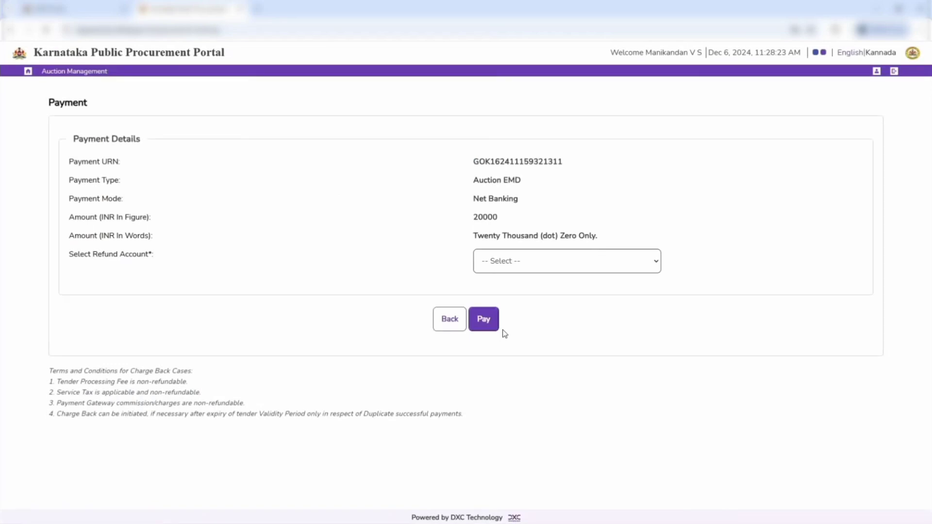
pyautogui.click(566, 271)
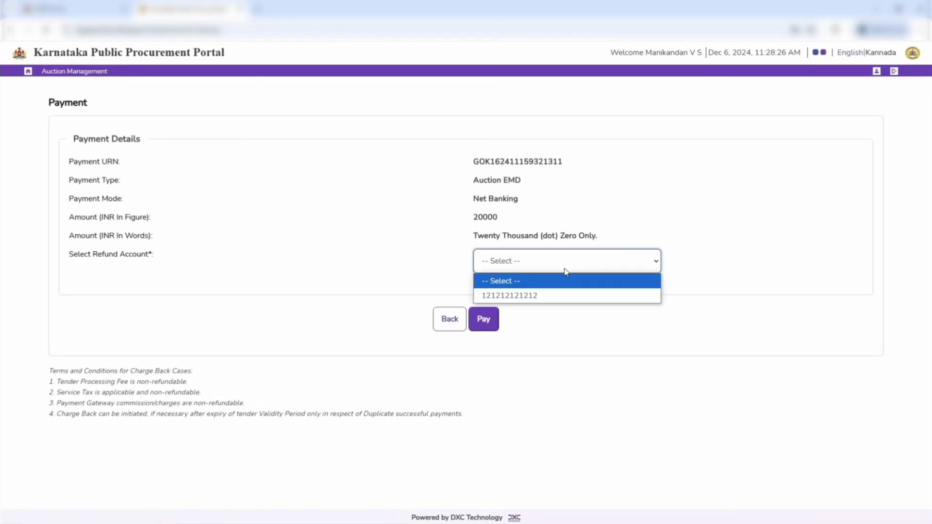
pyautogui.click(554, 296)
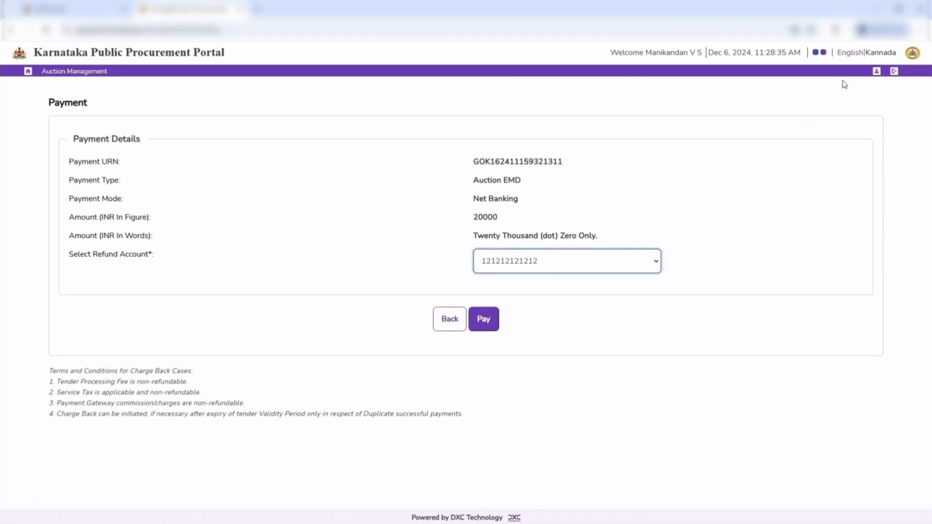
# Look up the My Profile entry in the account options, closing them when finished
pyautogui.click(877, 71)
pyautogui.moveTo(863, 113); pyautogui.dragTo(916, 108)
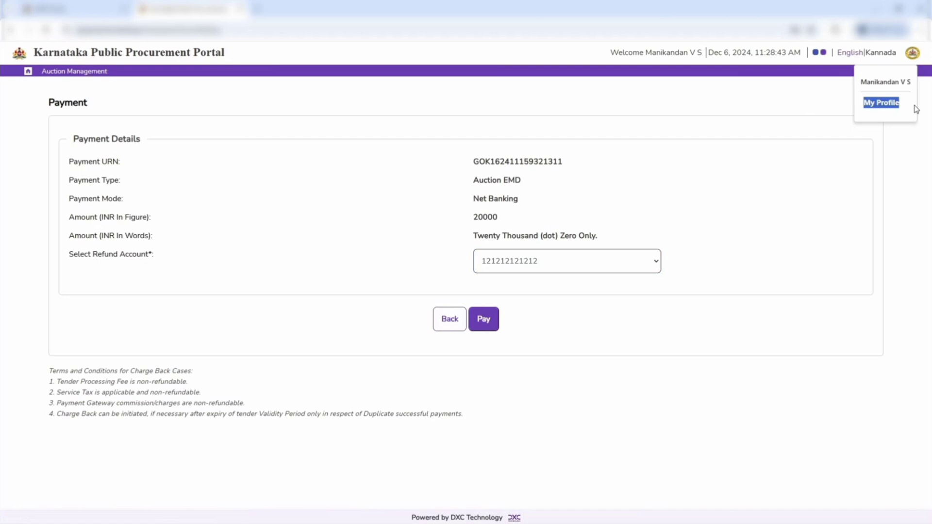
pyautogui.click(598, 349)
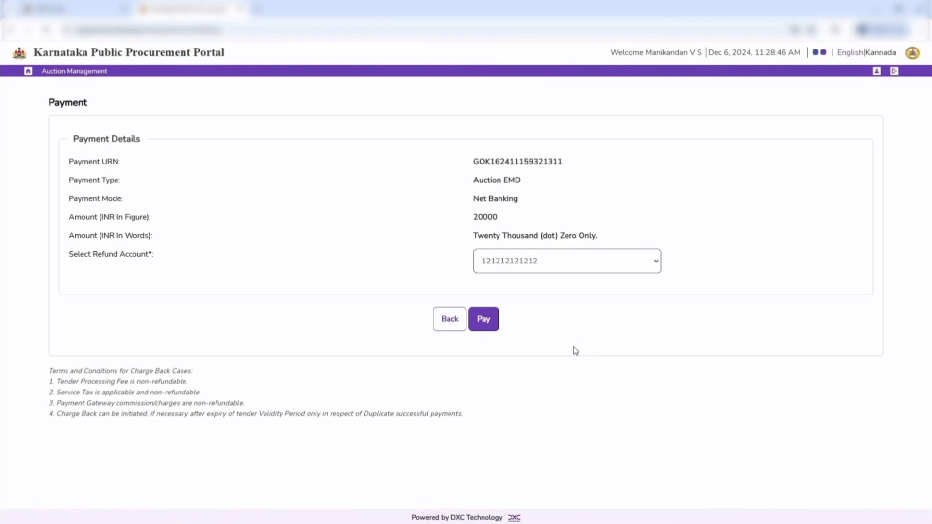
# Pay the auction EMD, confirm continuing and complete the payment on the bank's page
pyautogui.click(487, 326)
pyautogui.click(502, 208)
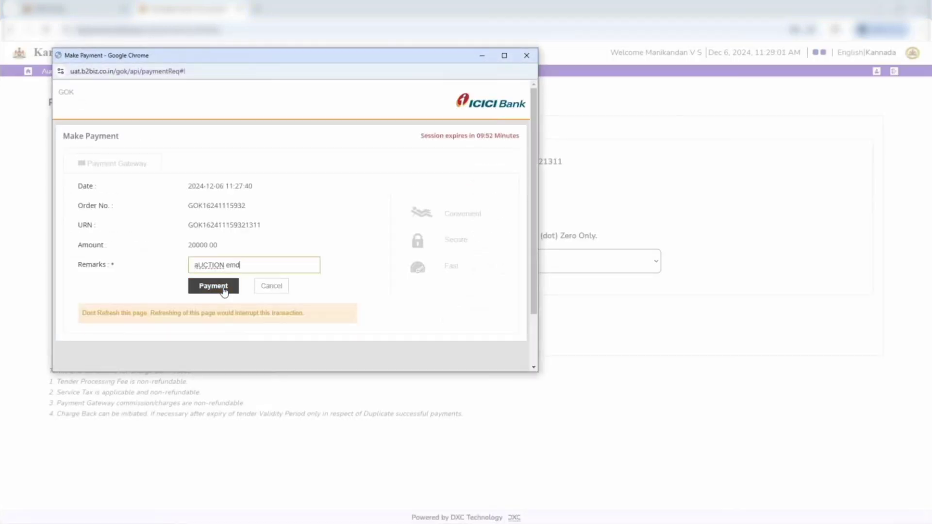
pyautogui.click(223, 289)
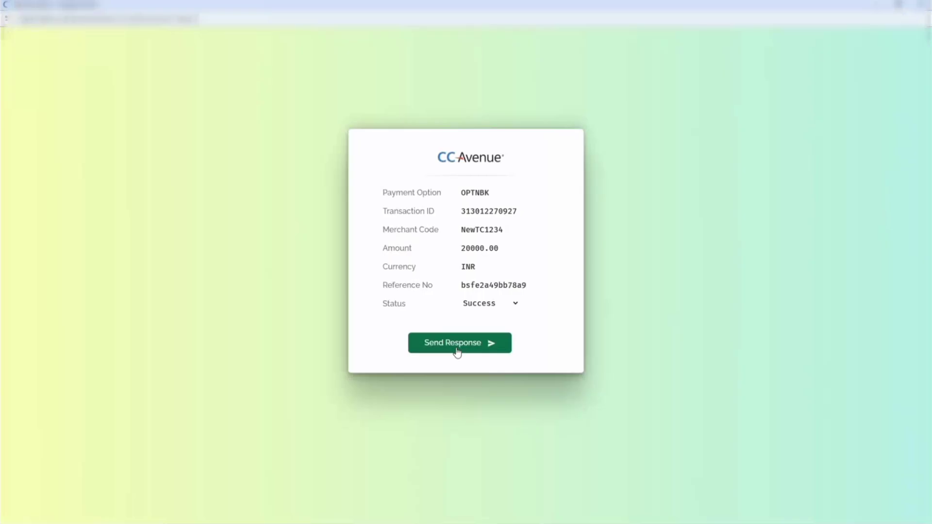
pyautogui.click(456, 351)
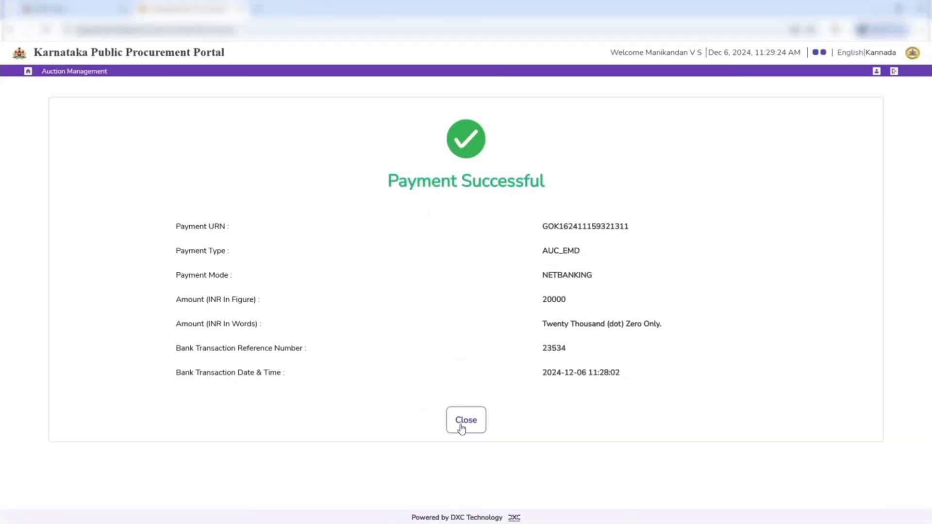
# Close the EMD payment confirmation, check its verification status and return to the participation actions
pyautogui.click(463, 427)
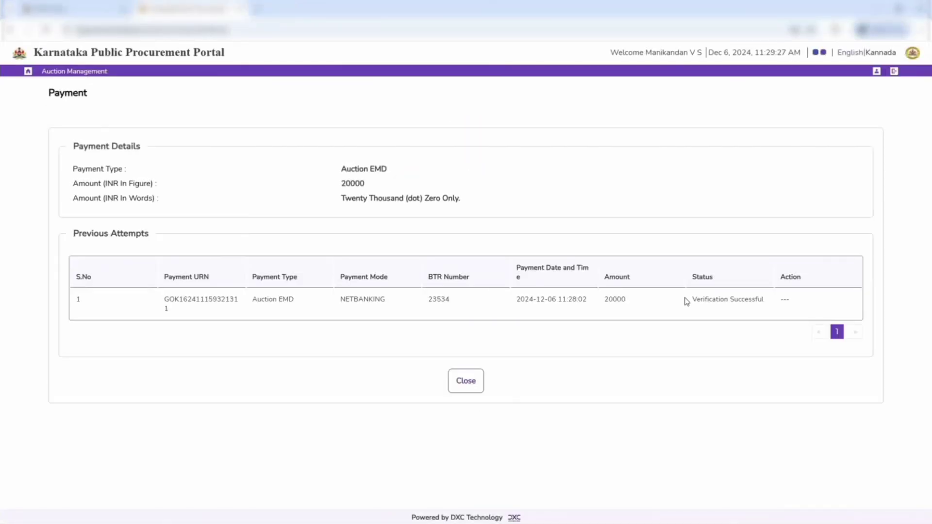
pyautogui.moveTo(685, 301); pyautogui.dragTo(767, 302)
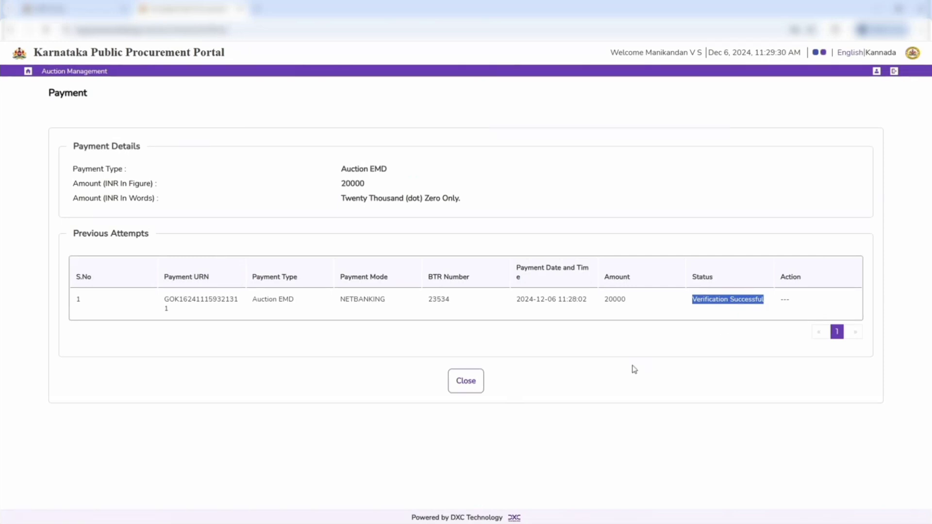
pyautogui.click(467, 381)
# Open the General Conditions of Eligibility, set Compliance to Yes for all three criteria and save
pyautogui.scroll(-2, 470, 381)
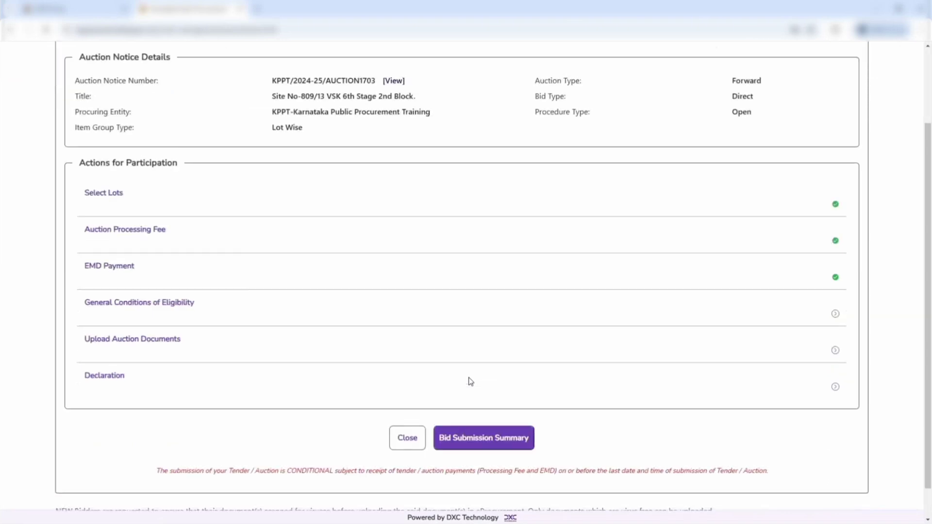
pyautogui.click(123, 309)
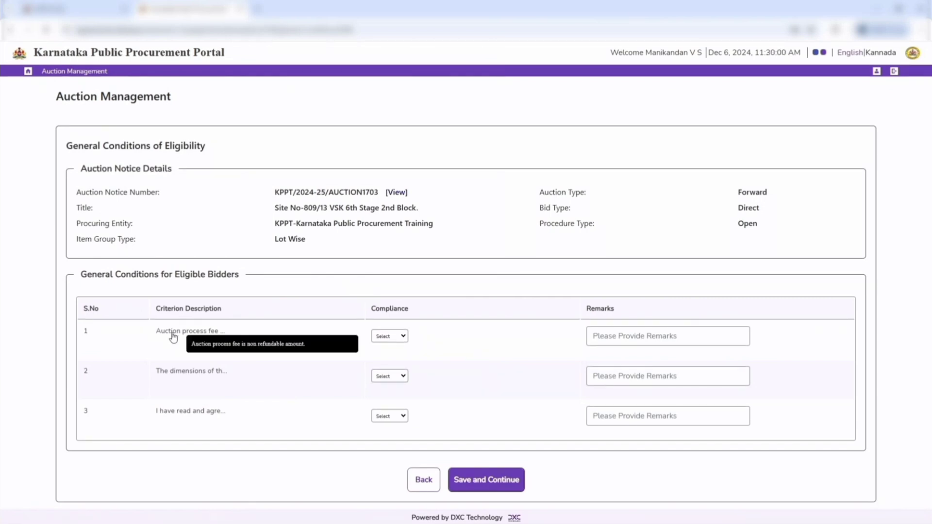
pyautogui.click(398, 338)
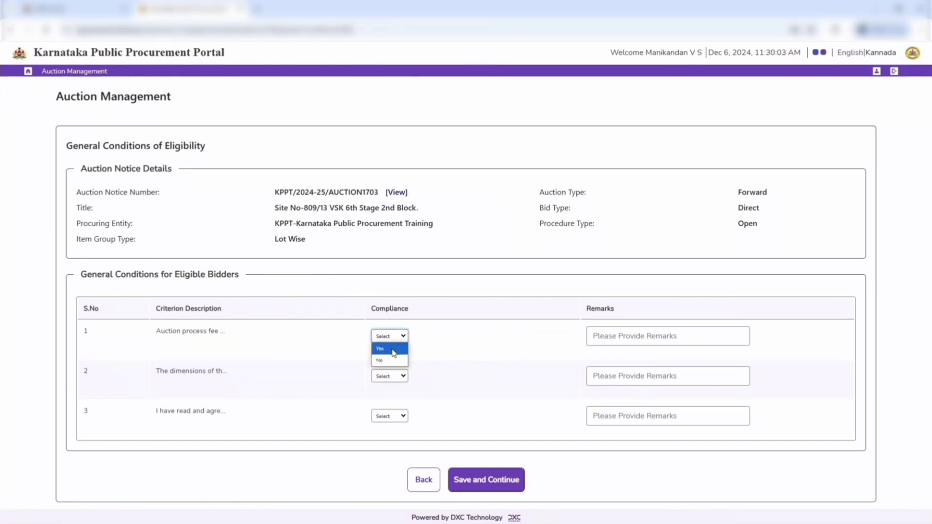
pyautogui.click(394, 353)
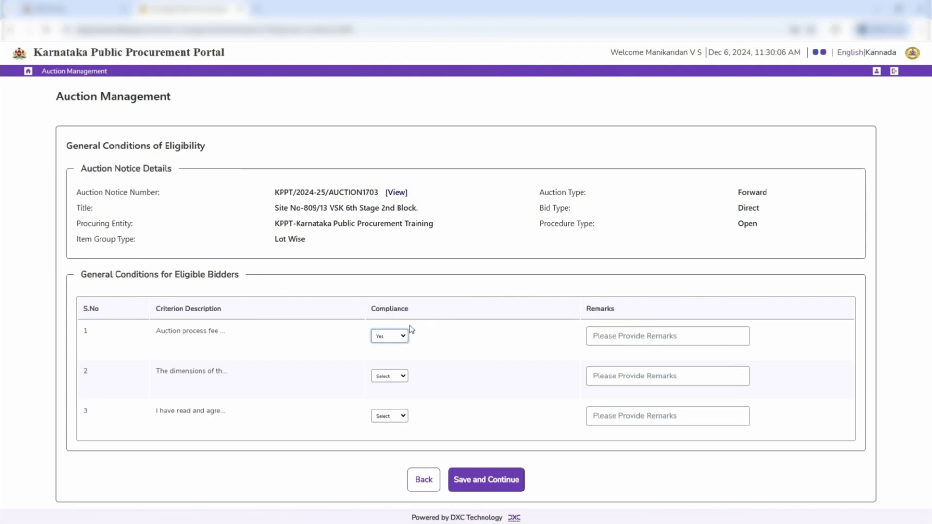
pyautogui.click(399, 381)
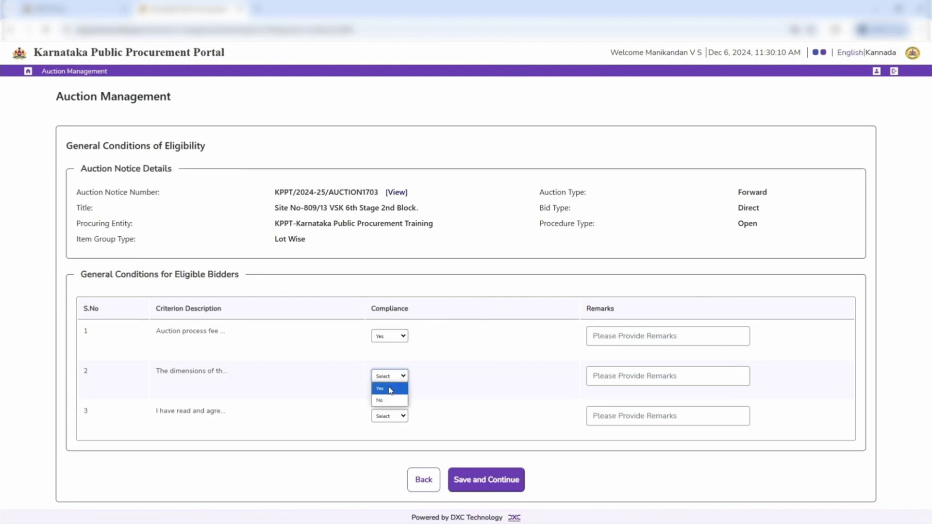
pyautogui.click(391, 391)
pyautogui.click(391, 418)
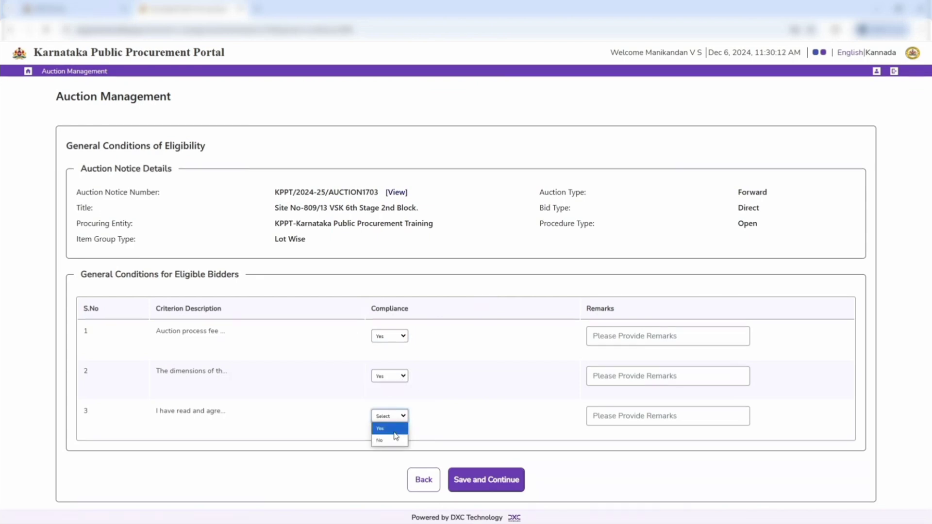
pyautogui.click(394, 432)
pyautogui.click(492, 479)
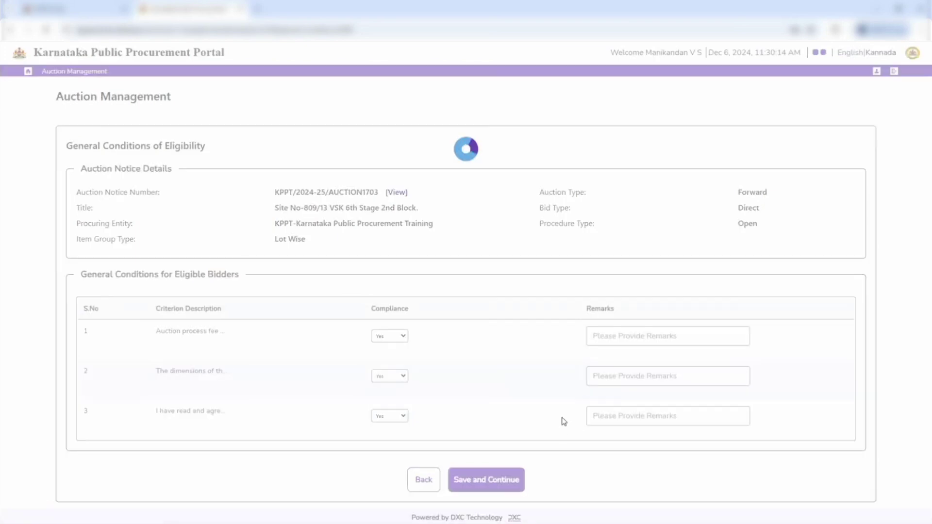
# Open Upload Auction Documents, check which documents are mandatory and attach aadhar.pdf to the Aadhar entry
pyautogui.scroll(-1, 567, 407)
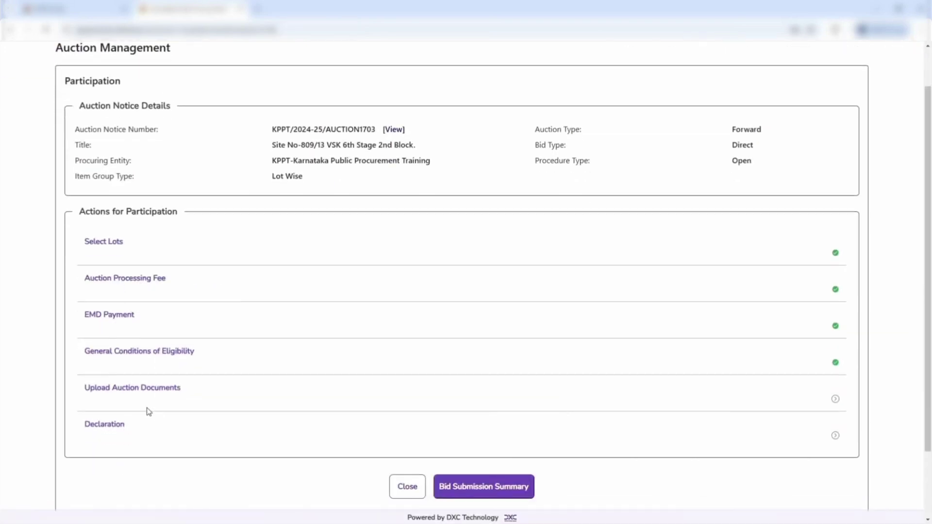
pyautogui.click(107, 390)
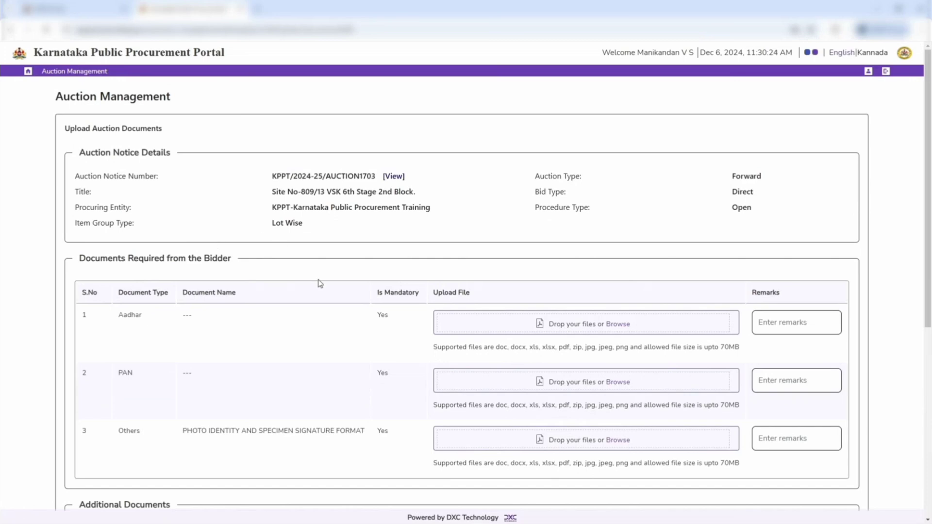
pyautogui.scroll(-2, 335, 273)
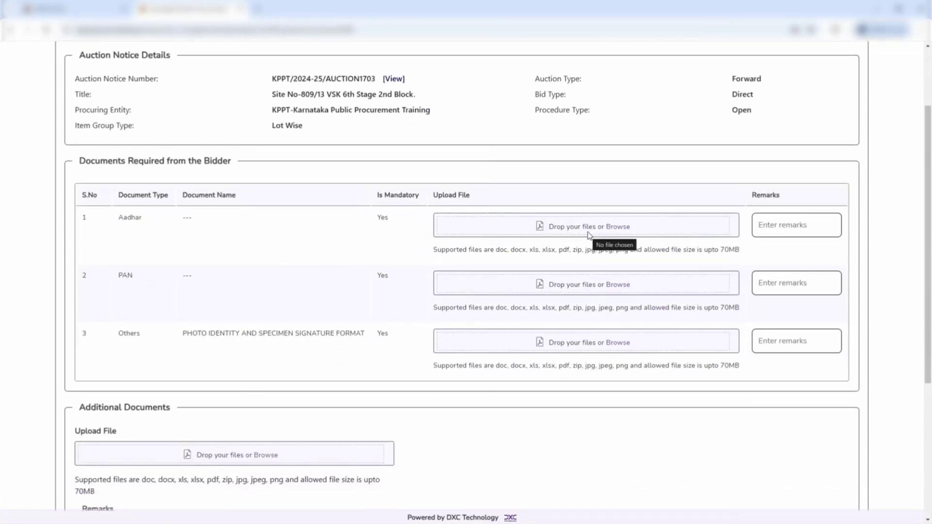
pyautogui.moveTo(361, 217); pyautogui.dragTo(398, 218)
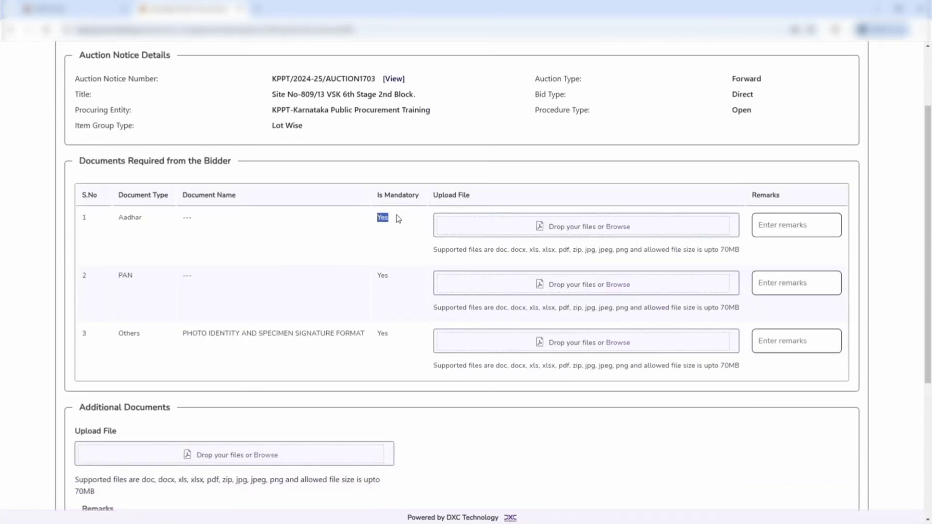
pyautogui.click(538, 232)
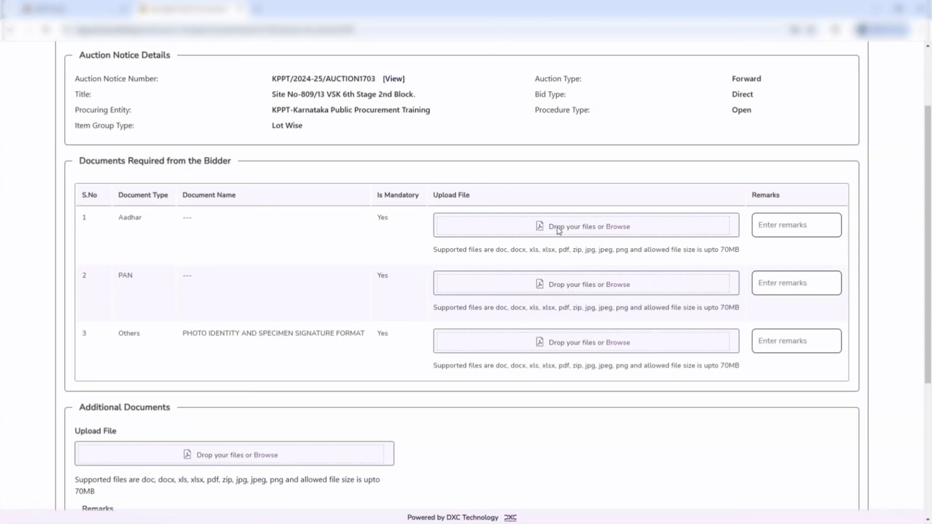
pyautogui.click(615, 230)
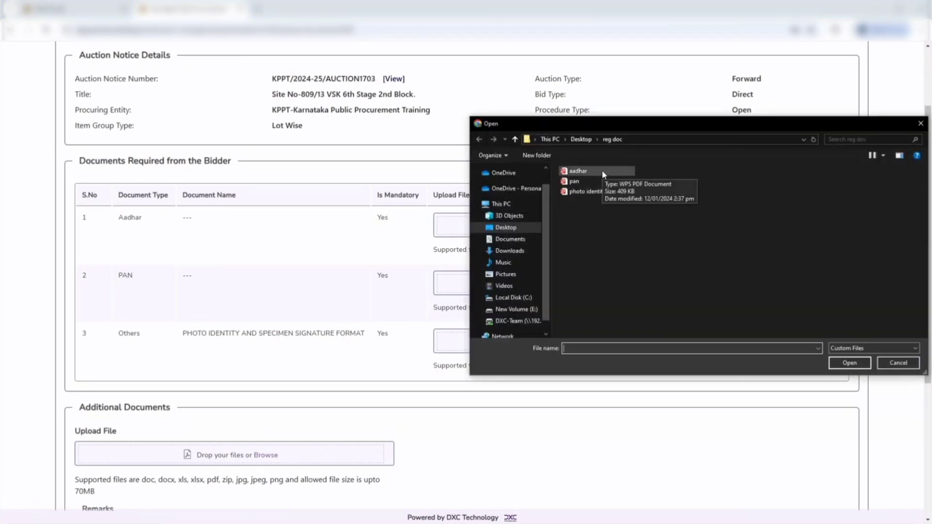
pyautogui.click(604, 172)
pyautogui.click(849, 362)
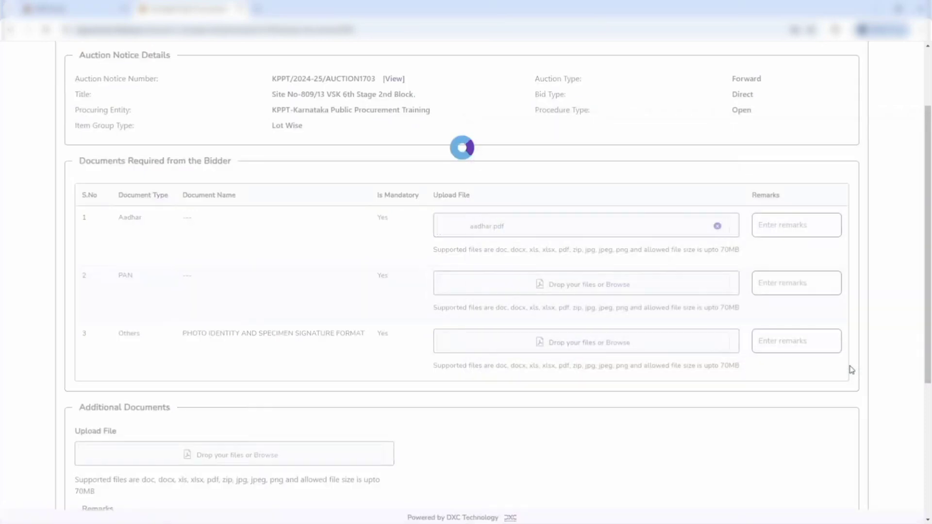
# Attach pan.pdf to the PAN entry and photo identity specimen.pdf to the photo identity and specimen signature entry
pyautogui.click(585, 289)
pyautogui.click(625, 192)
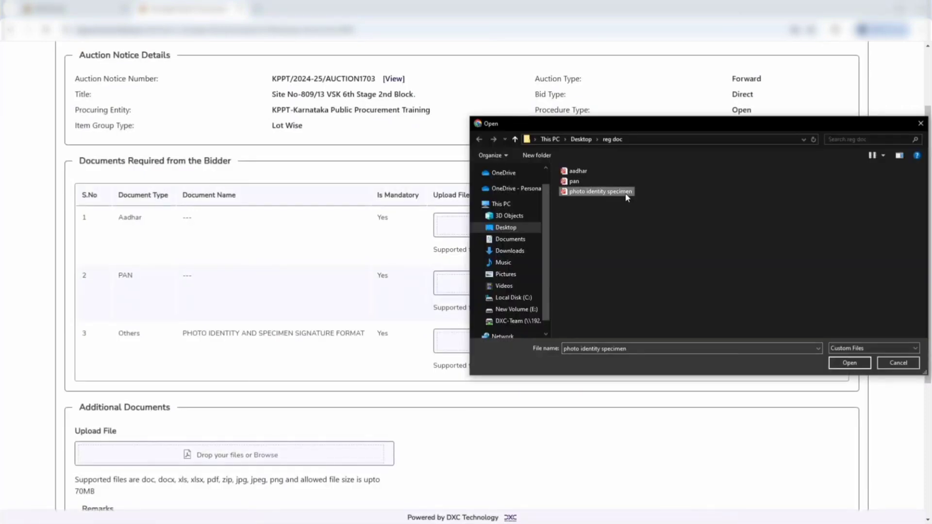
pyautogui.click(854, 367)
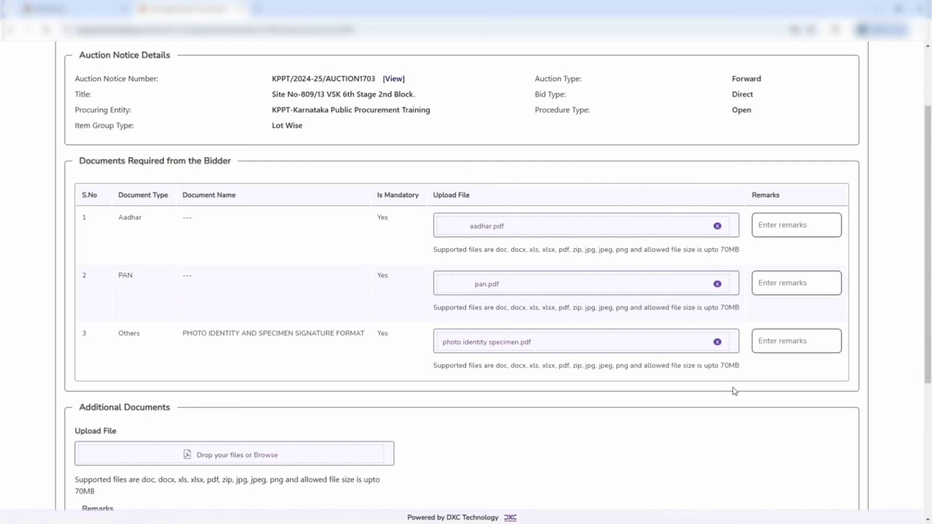
# Check the Additional Documents section without adding a file, and save the uploaded auction documents
pyautogui.scroll(-5, 603, 401)
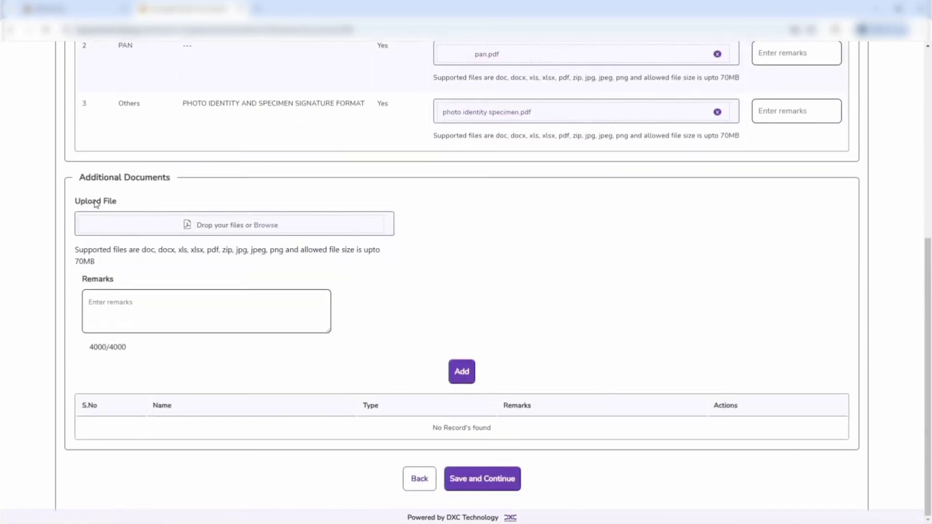
pyautogui.moveTo(68, 178); pyautogui.dragTo(171, 184)
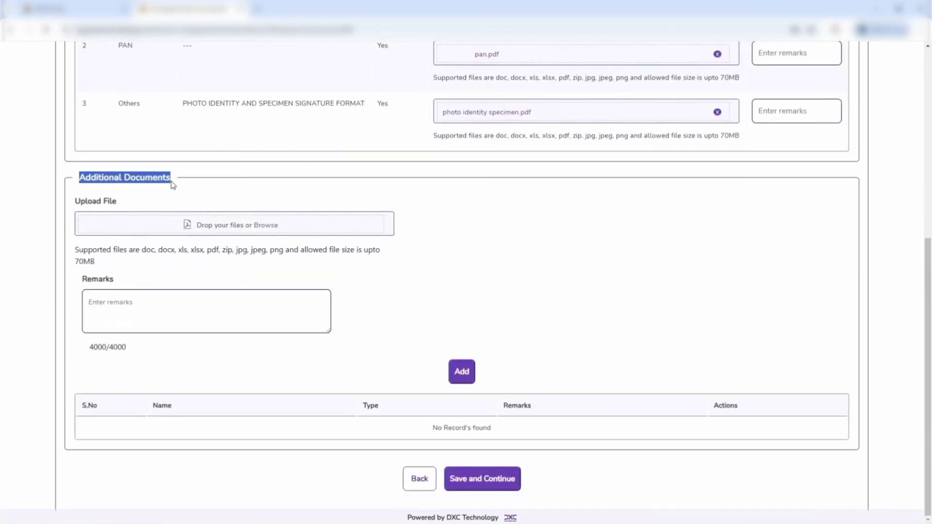
pyautogui.click(545, 268)
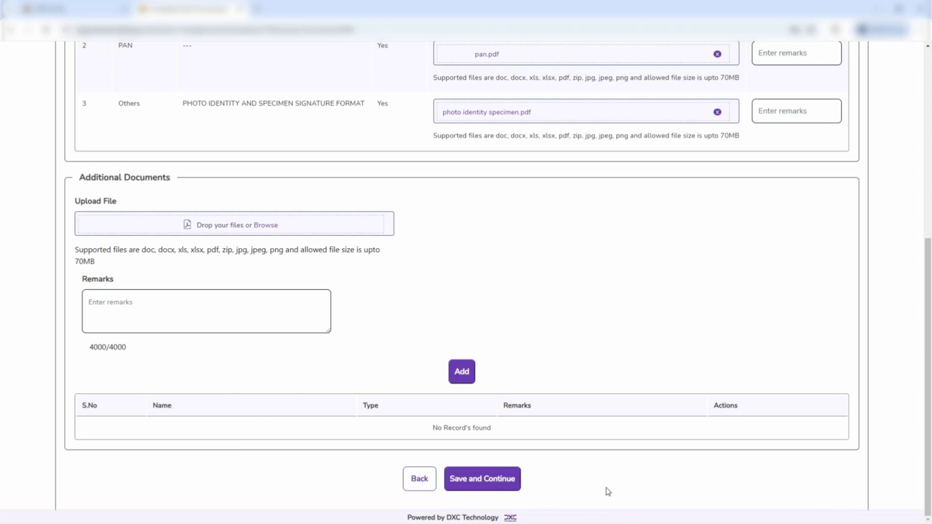
pyautogui.click(476, 480)
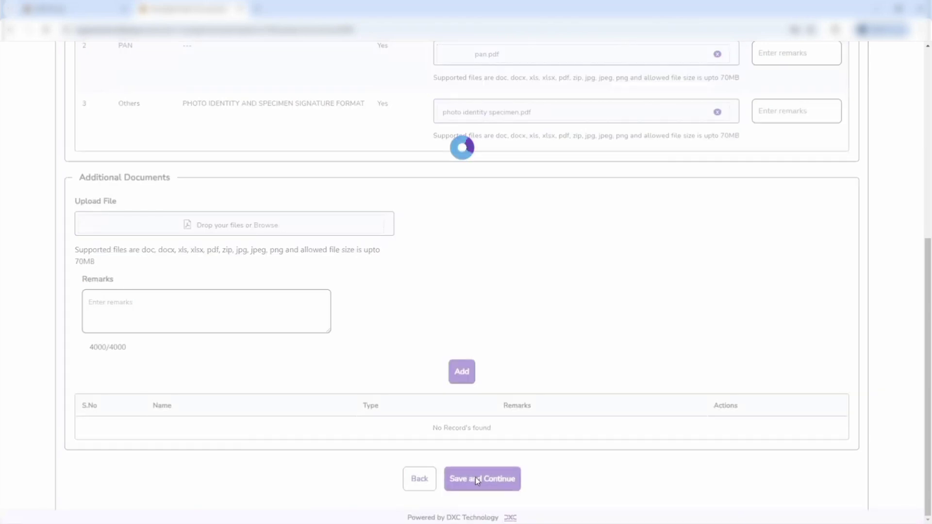
# Open the Declaration, enter the bidder's nickname, agree to the Terms and Conditions and save
pyautogui.scroll(-1, 682, 201)
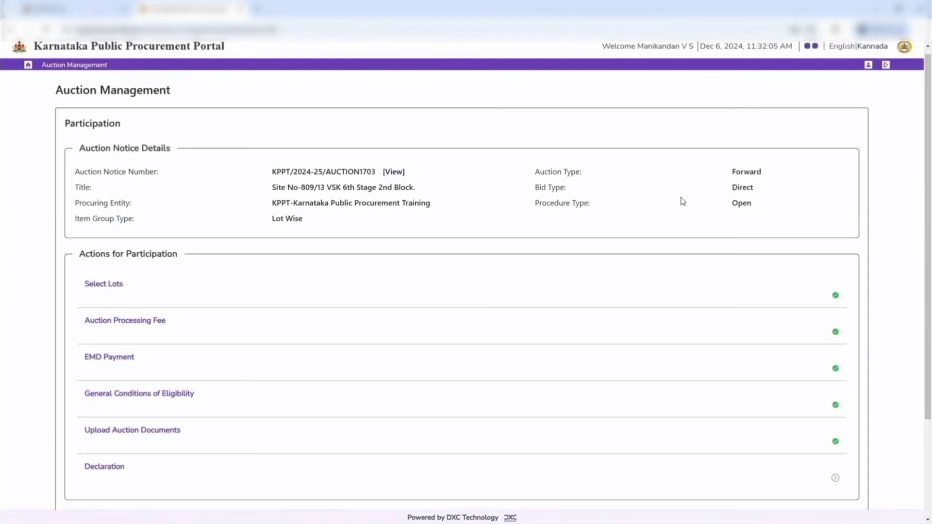
pyautogui.scroll(-3, 683, 201)
pyautogui.click(113, 346)
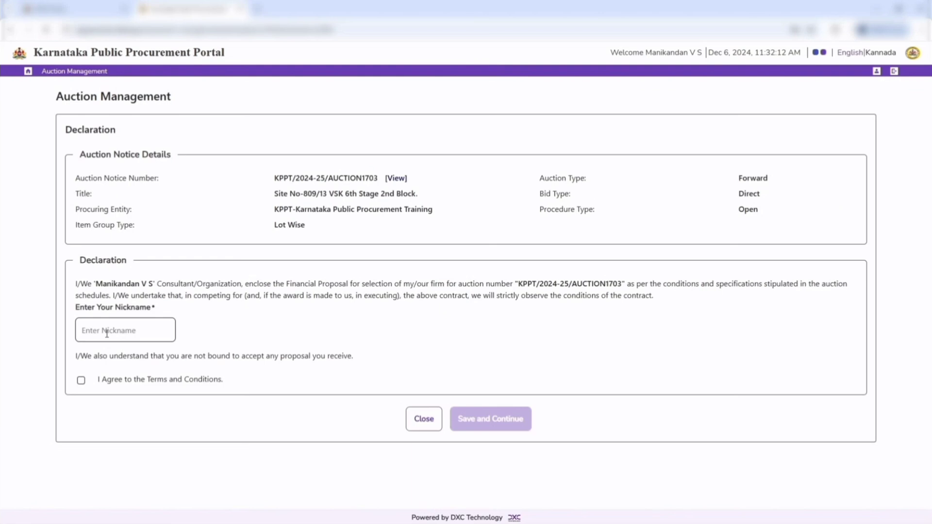
pyautogui.click(107, 333)
pyautogui.write('MANI')
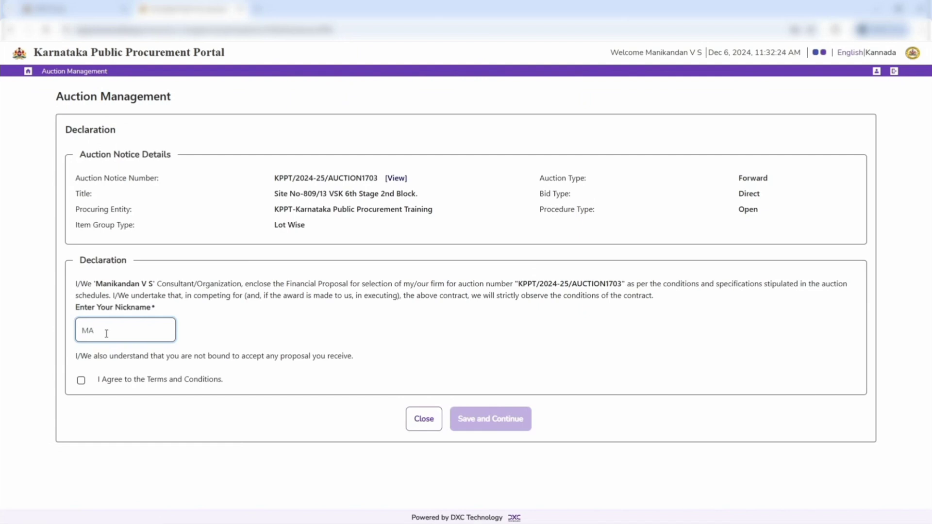
pyautogui.click(81, 380)
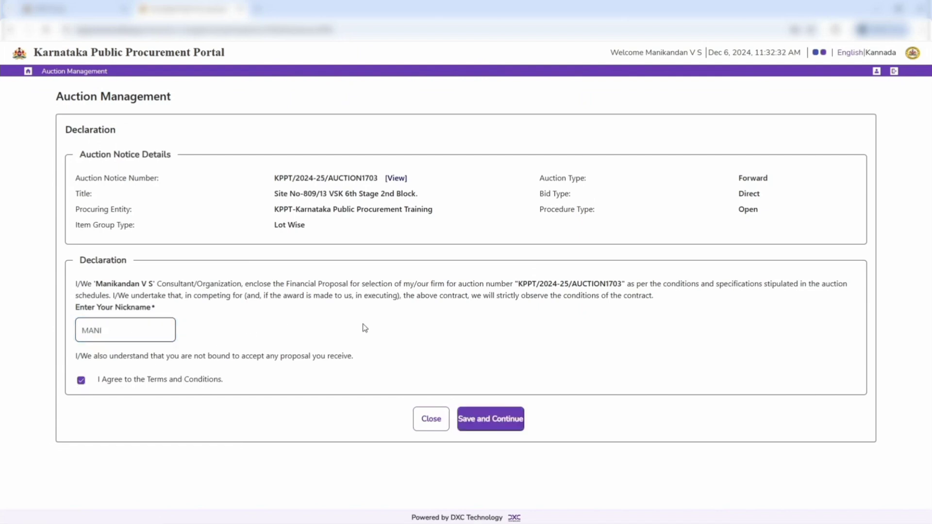
pyautogui.click(496, 429)
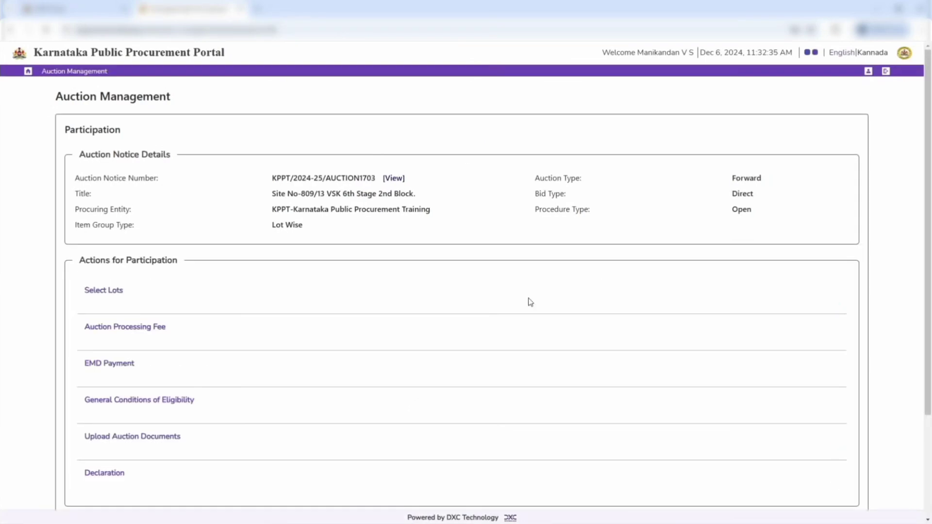
# Review the bid submission summary through to the uploaded documents, submit the bid and close the confirmation
pyautogui.scroll(-3, 528, 302)
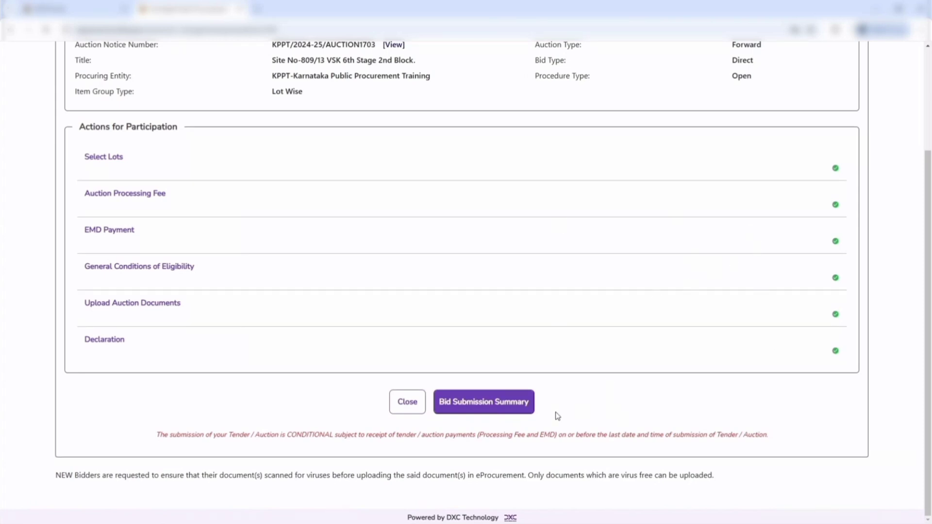
pyautogui.click(512, 411)
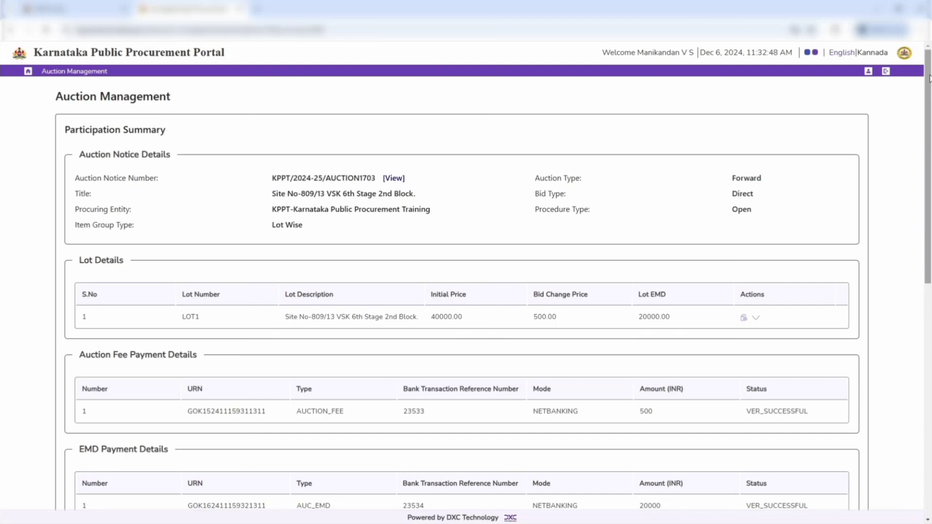
pyautogui.moveTo(929, 83); pyautogui.dragTo(917, 317)
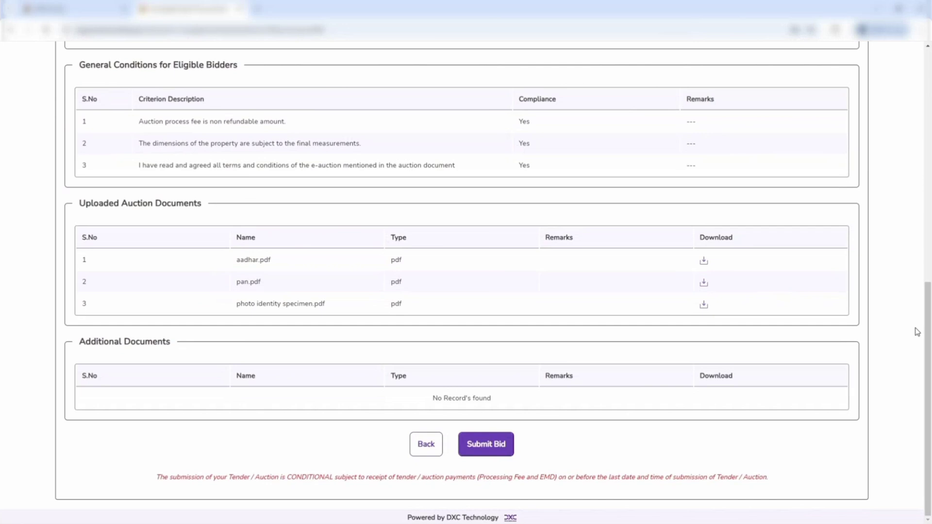
pyautogui.click(471, 448)
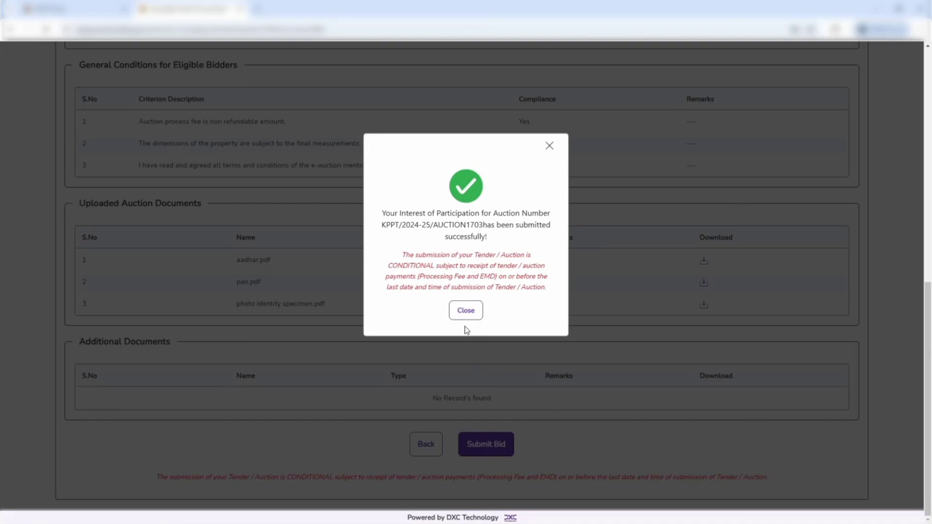
pyautogui.moveTo(382, 213); pyautogui.dragTo(490, 241)
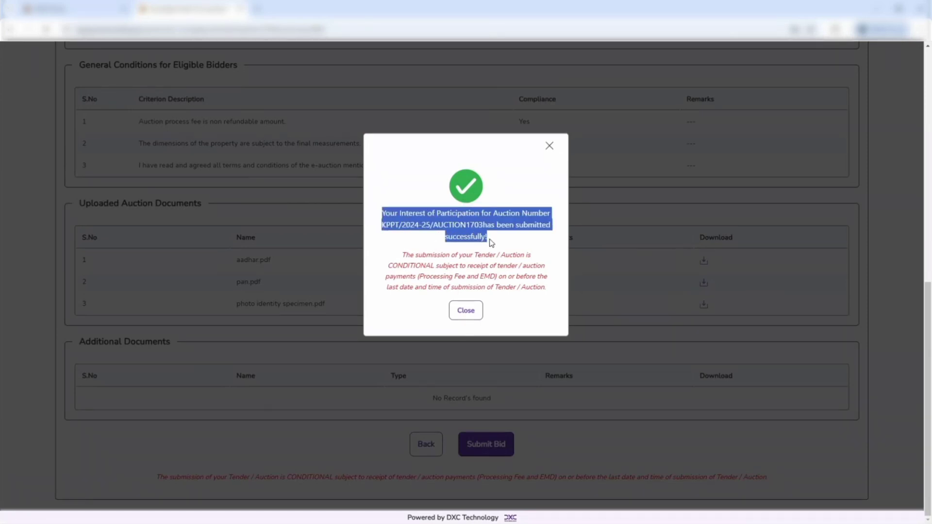
pyautogui.click(466, 313)
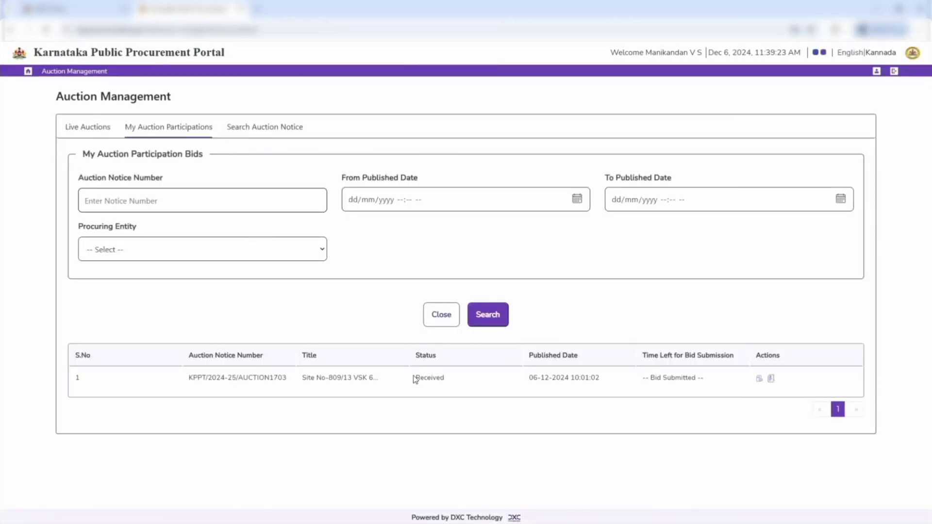
# Check the submitted auction's status and bid submission state among the participations, and return to the Auction Management overview
pyautogui.moveTo(415, 379); pyautogui.dragTo(454, 382)
pyautogui.moveTo(639, 379); pyautogui.dragTo(714, 384)
pyautogui.click(81, 73)
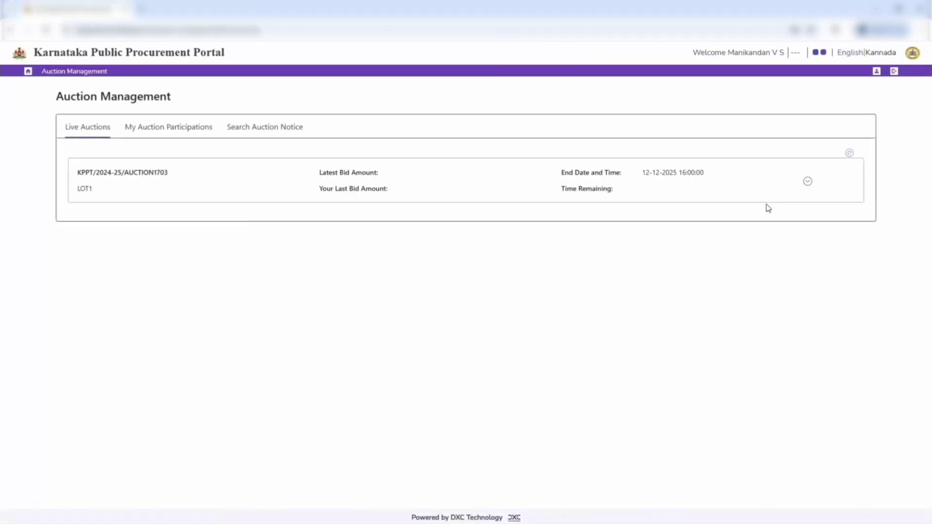
# Expand LOT1 in the live auctions, place a bid of 40500 INR using 1 bid increment, and refresh the bid details
pyautogui.click(808, 183)
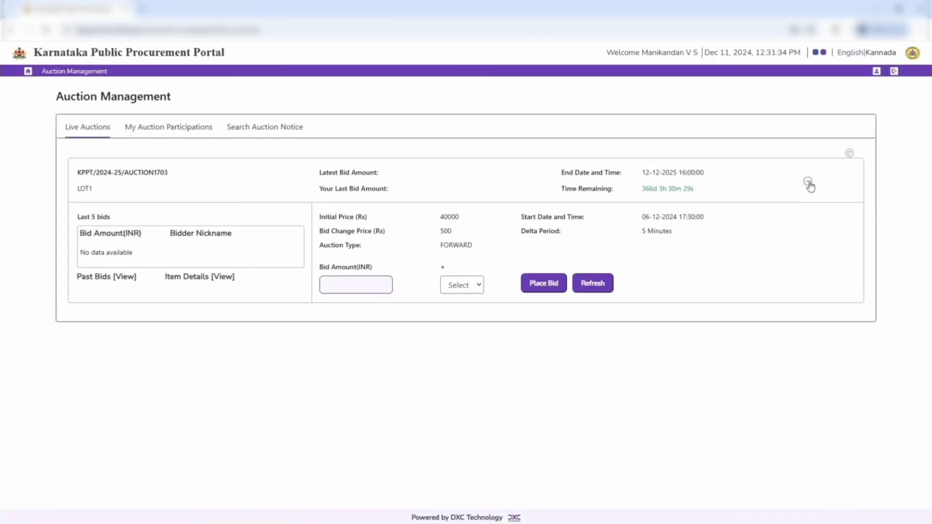
pyautogui.click(460, 285)
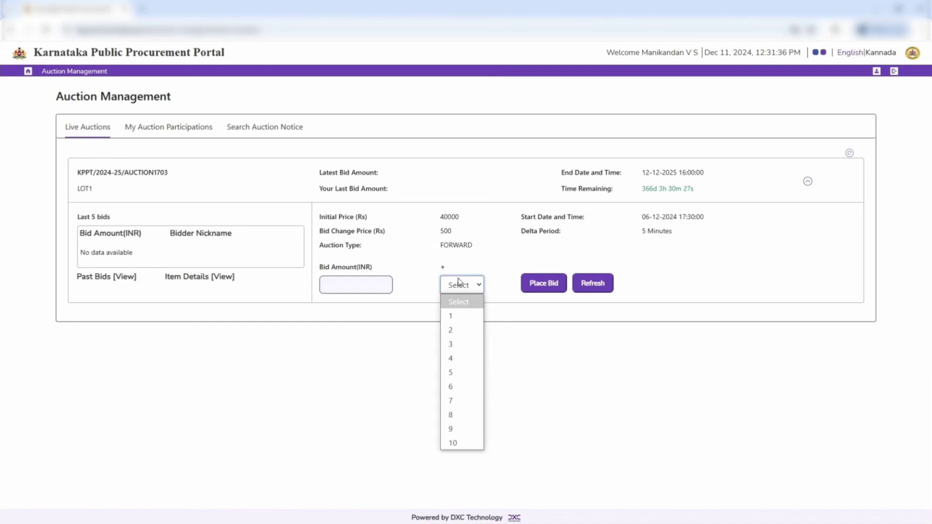
pyautogui.click(470, 320)
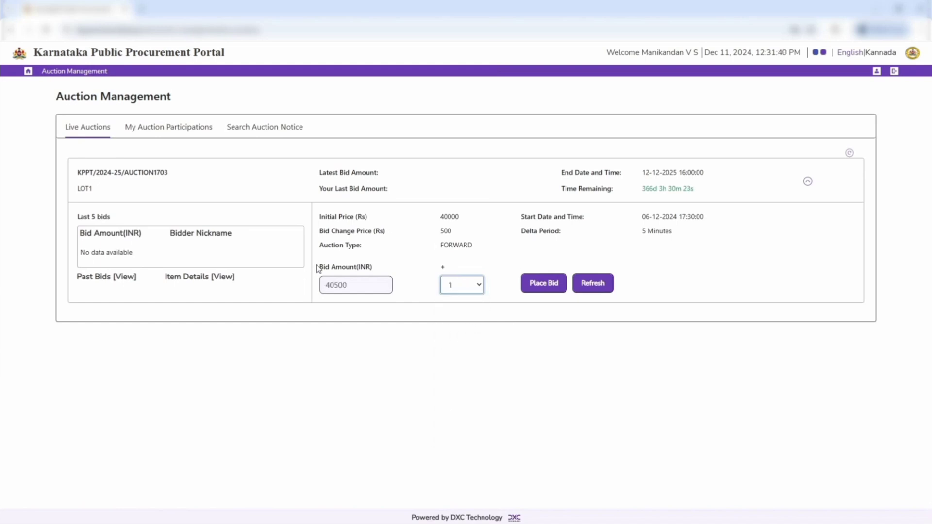
pyautogui.moveTo(321, 269); pyautogui.dragTo(376, 273)
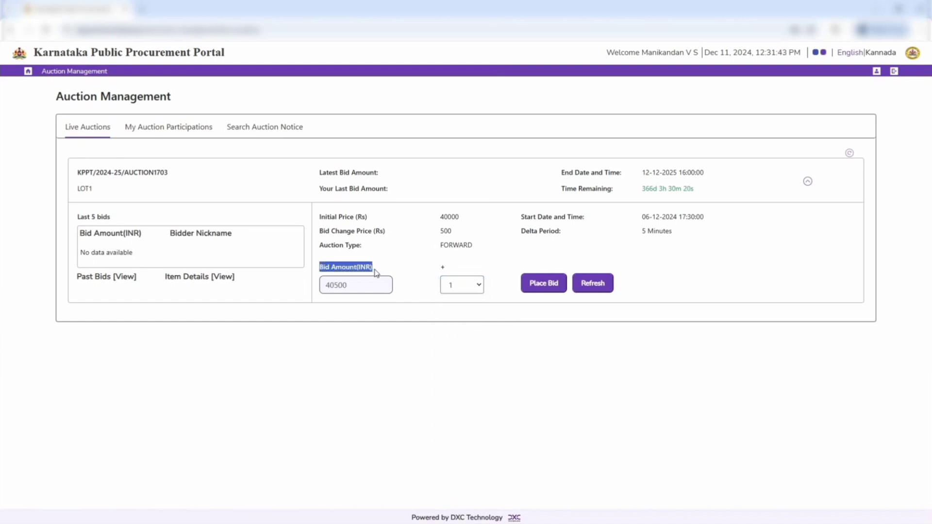
pyautogui.click(552, 286)
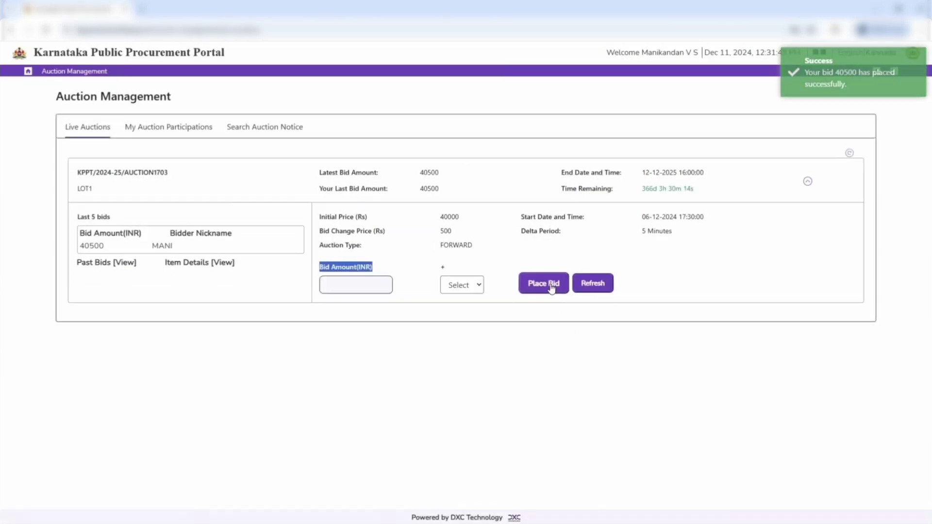
pyautogui.moveTo(804, 61); pyautogui.dragTo(879, 91)
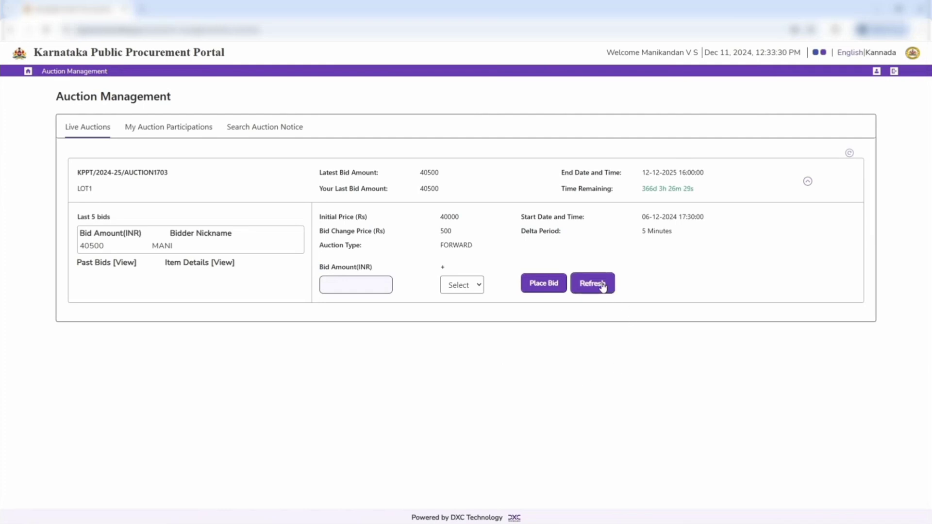
pyautogui.click(601, 285)
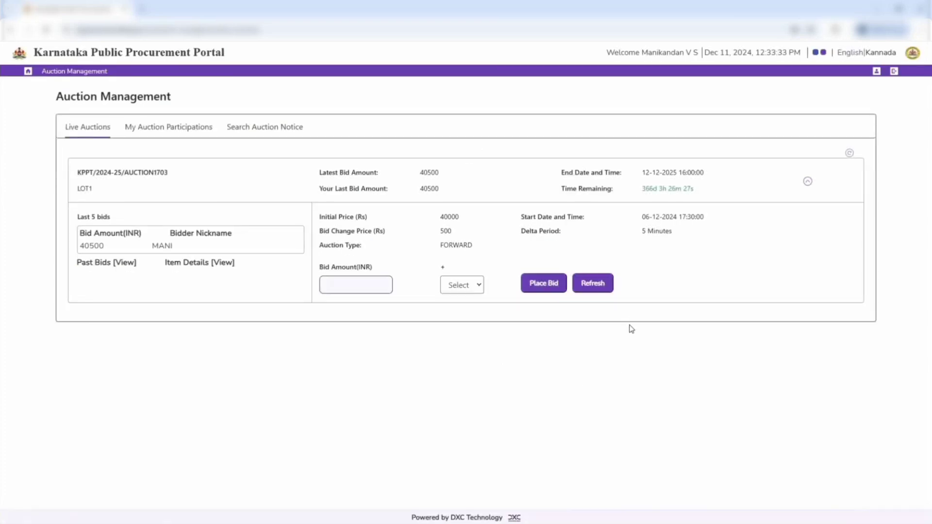